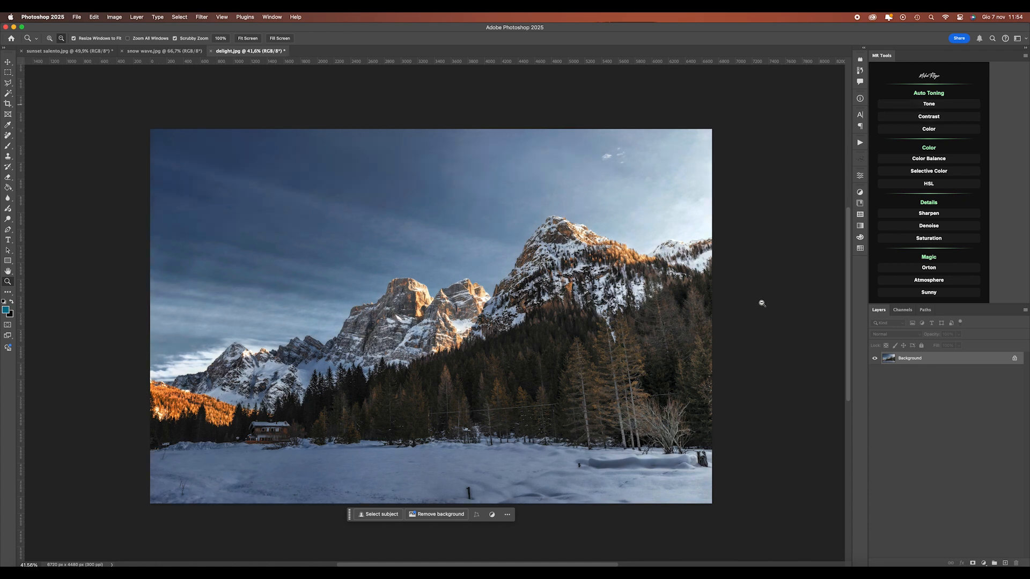
- Try the automatic Contrast and Color toning corrections on the mountain photo, undoing each correction
{"action": "key", "text": "super+z"}
{"action": "left_click", "coordinate": [921, 118]}
{"action": "key", "text": "super+z"}
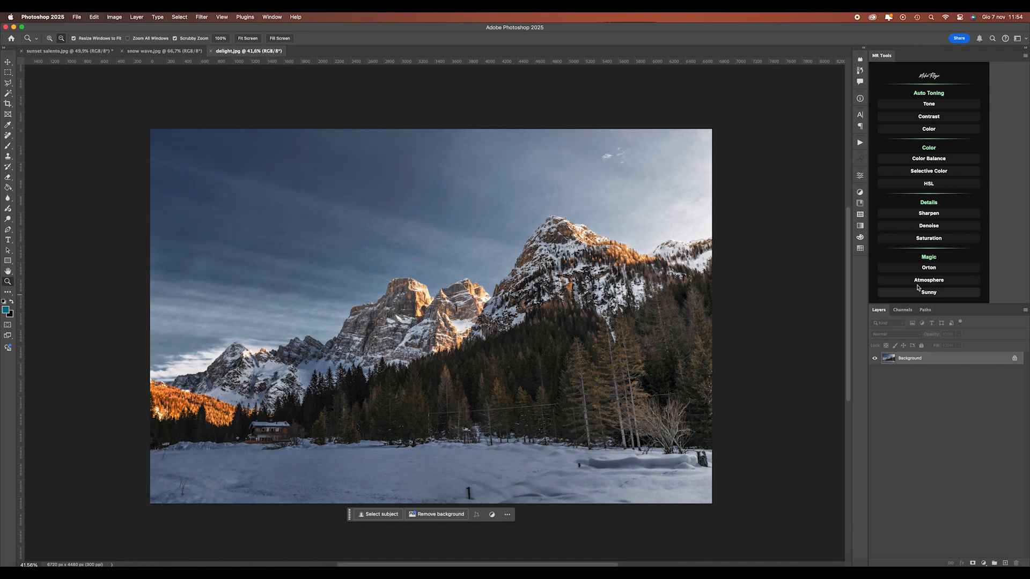
{"action": "left_click", "coordinate": [941, 132]}
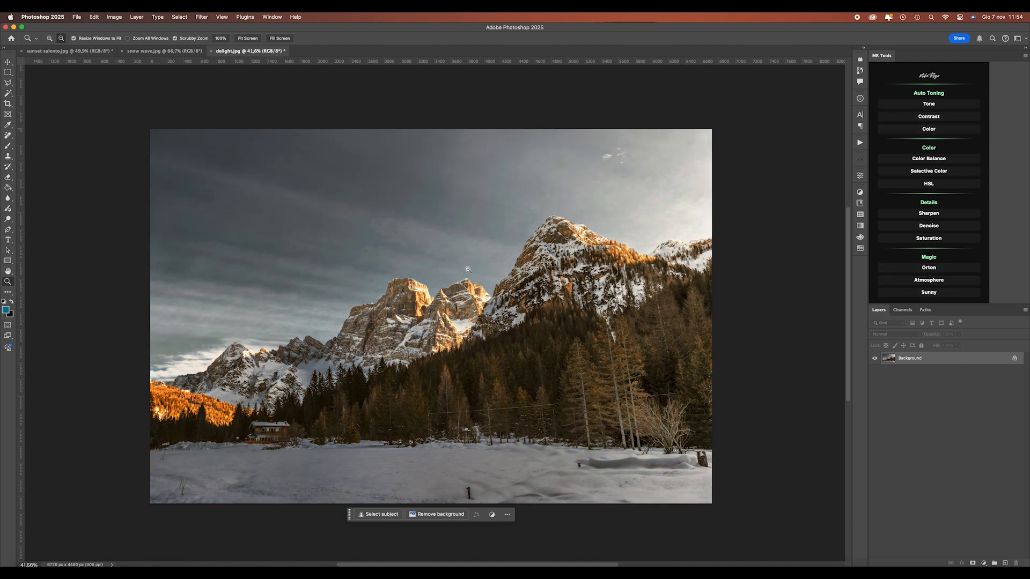
{"action": "key", "text": "super+z"}
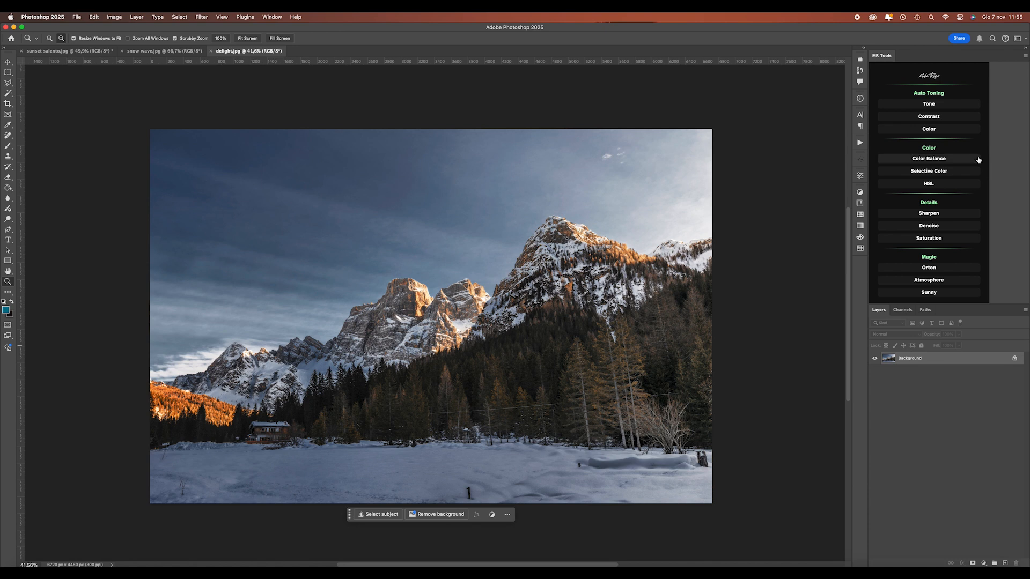
- Start a Color Balance adjustment on the mountain photo with its control window clear of the mountains
{"action": "right_click", "coordinate": [624, 256]}
{"action": "left_click", "coordinate": [626, 257]}
{"action": "left_click_drag", "start_coordinate": [537, 282], "coordinate": [496, 282]}
{"action": "left_click", "coordinate": [933, 162]}
{"action": "left_click_drag", "start_coordinate": [571, 160], "coordinate": [218, 188]}
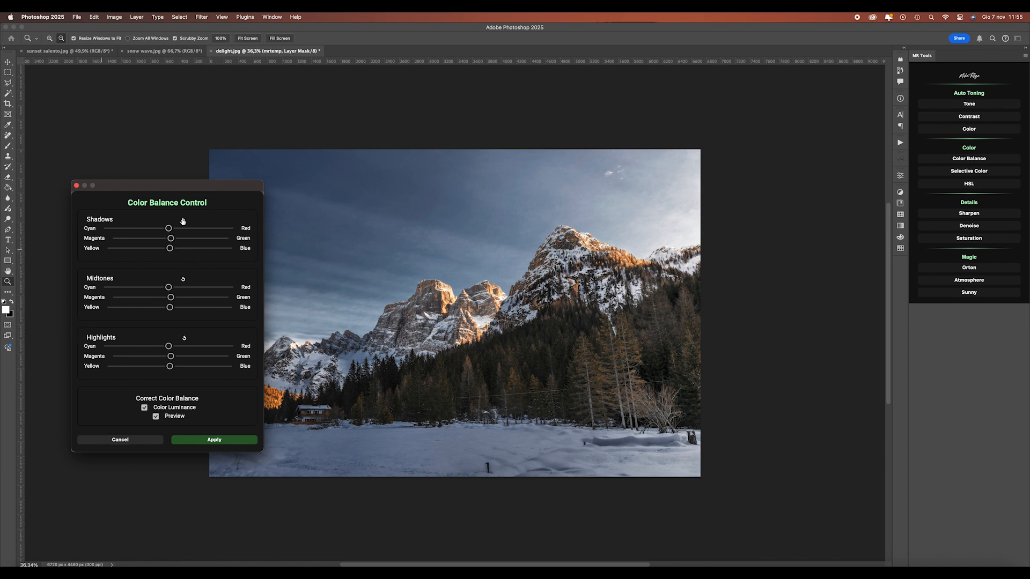
- Try shifting the shadows strongly toward red, magenta and blue, and reset the shadow color balance
{"action": "mouse_move", "coordinate": [168, 228]}
{"action": "left_mouse_down"}
{"action": "mouse_move", "coordinate": [219, 228]}
{"action": "mouse_move", "coordinate": [153, 239]}
{"action": "left_mouse_up"}
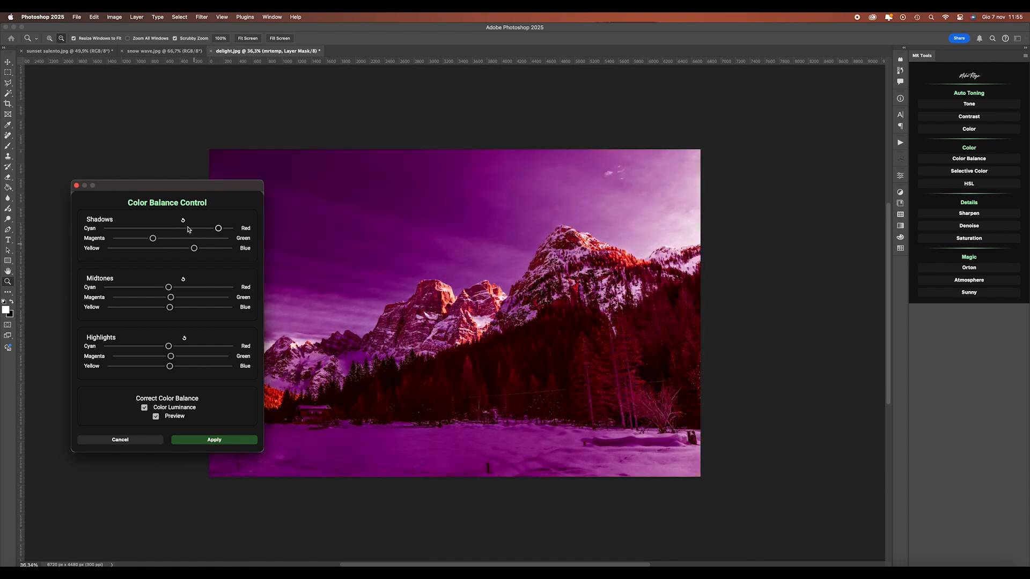
{"action": "left_click", "coordinate": [183, 220]}
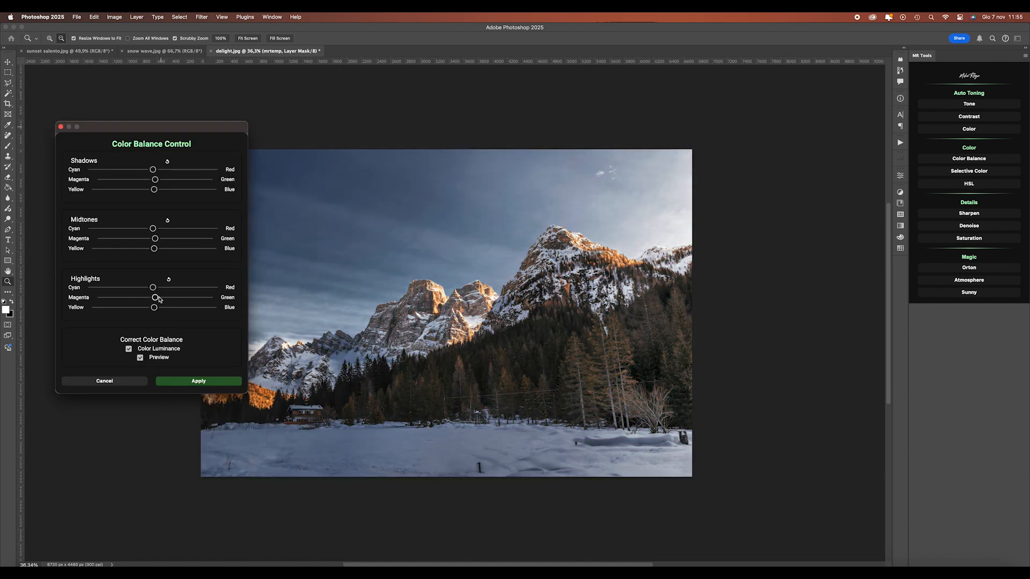
{"action": "scroll", "coordinate": [155, 299], "scroll_direction": "right", "scroll_amount": 1}
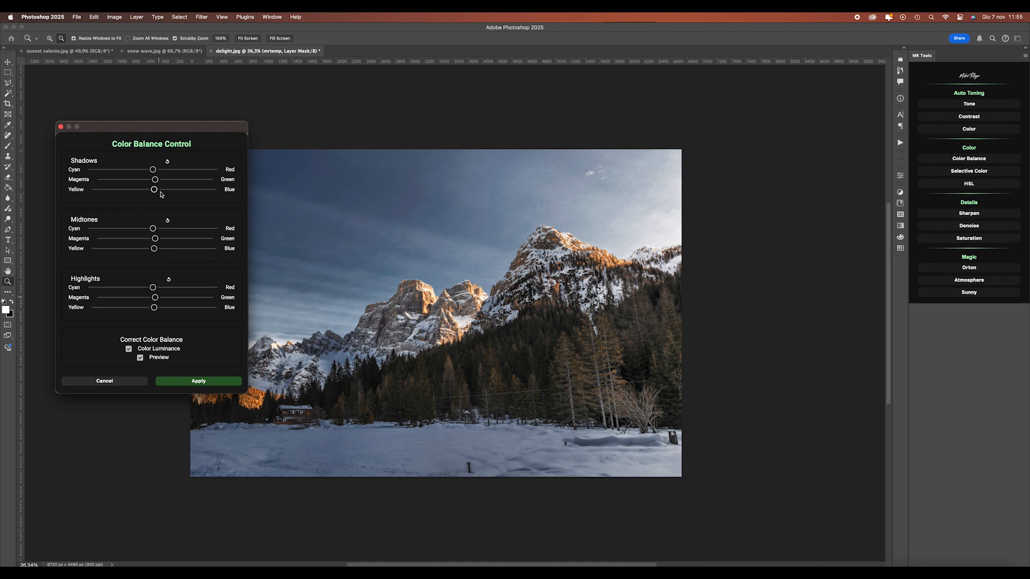
- Apply the color balance with the shadows shifted slightly toward blue and Color Luminance turned off
{"action": "left_click_drag", "start_coordinate": [153, 191], "coordinate": [161, 192]}
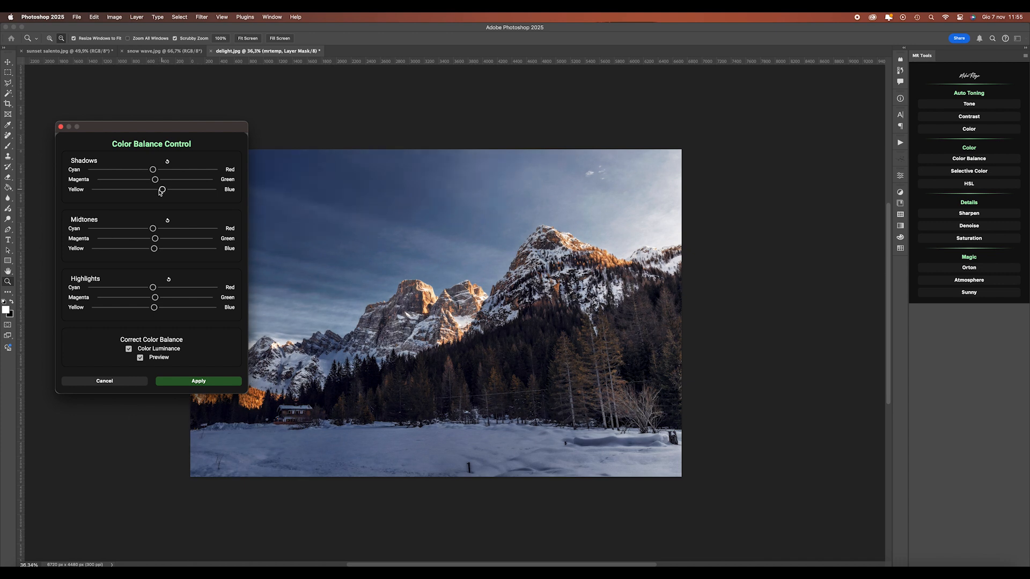
{"action": "left_click", "coordinate": [128, 349]}
{"action": "left_click", "coordinate": [128, 349]}
{"action": "left_click", "coordinate": [129, 349]}
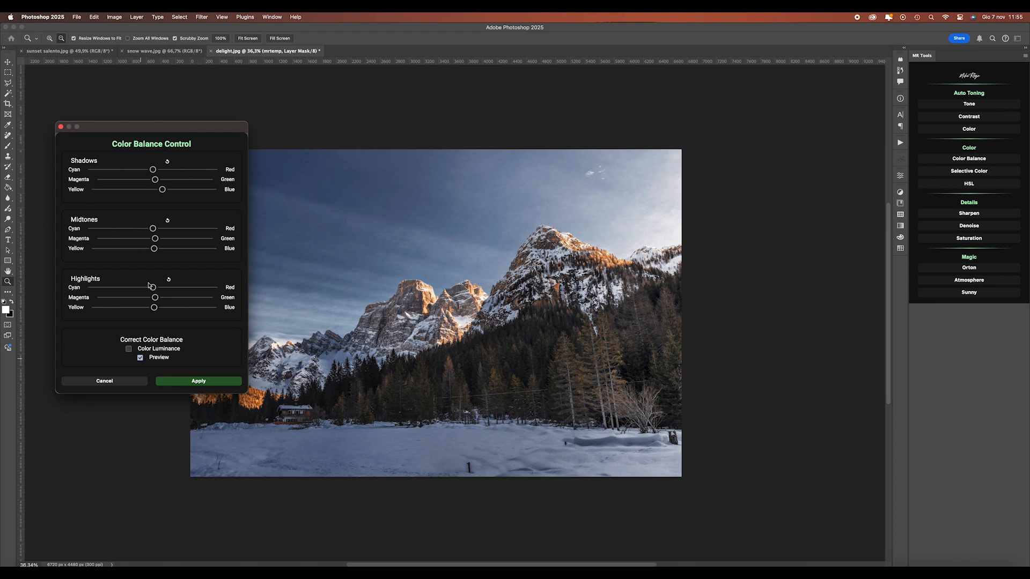
{"action": "left_click_drag", "start_coordinate": [154, 309], "coordinate": [140, 309]}
{"action": "left_click", "coordinate": [129, 349]}
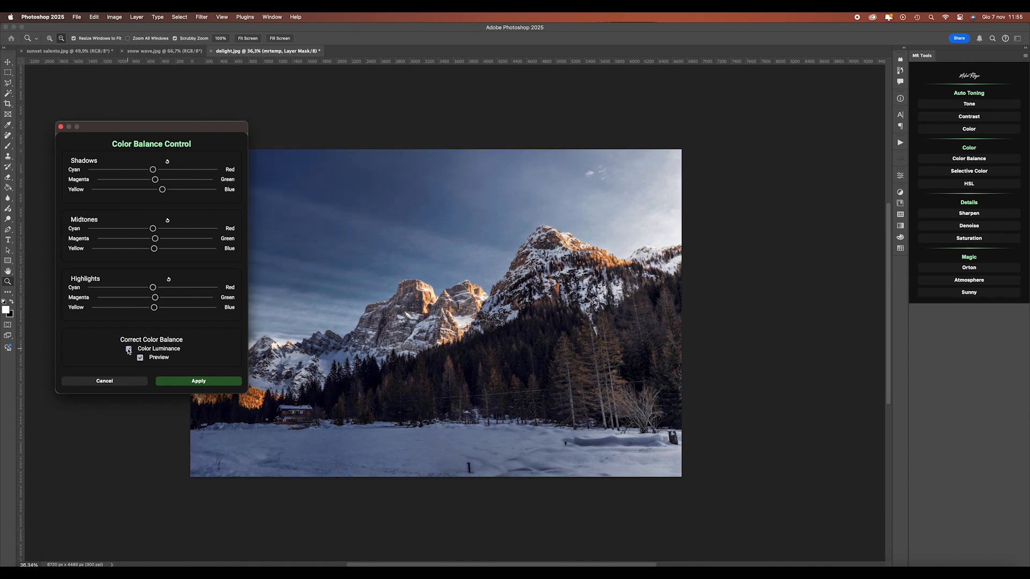
{"action": "left_click", "coordinate": [128, 349]}
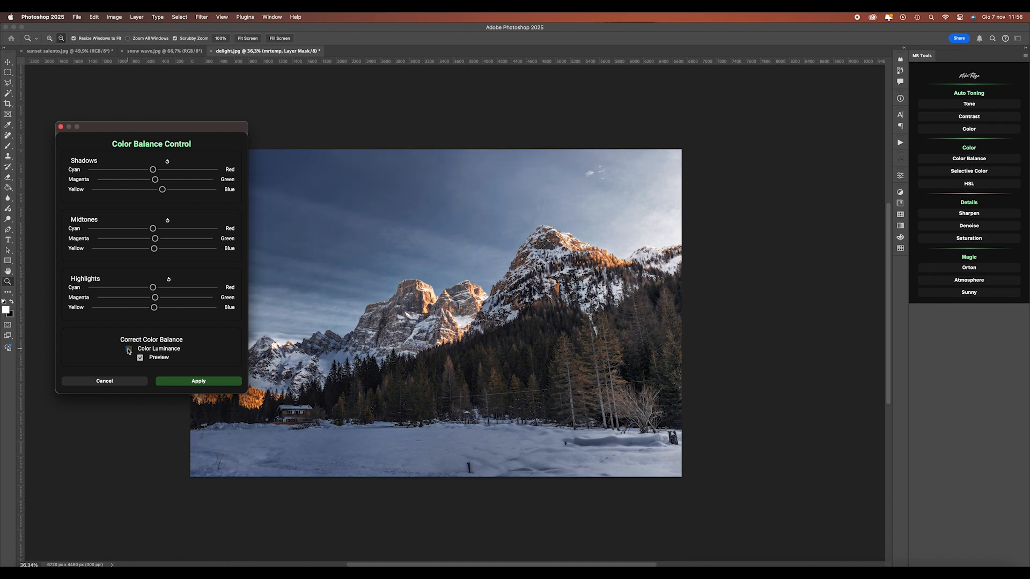
{"action": "left_click", "coordinate": [180, 382]}
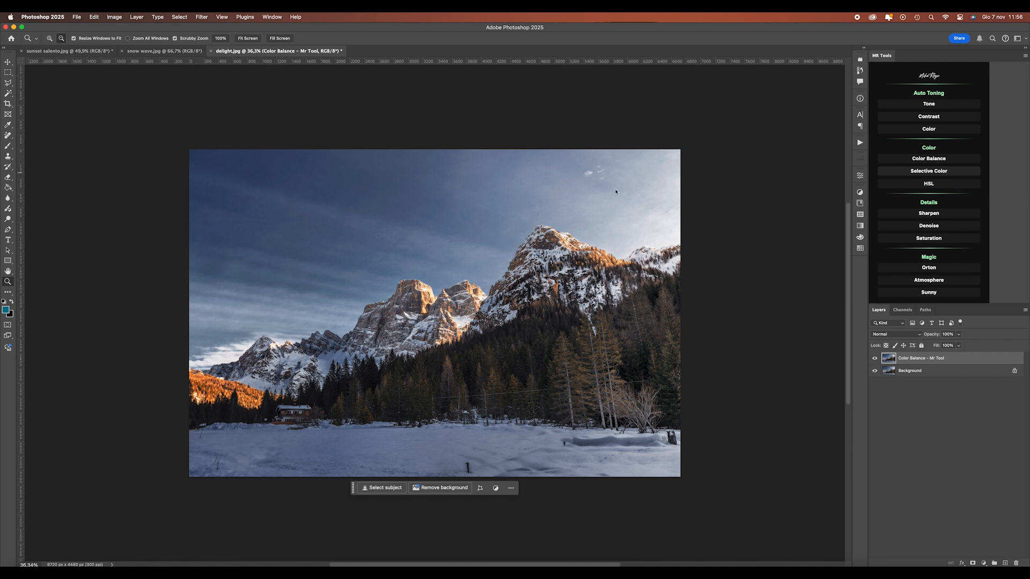
- Apply an HSL adjustment with blue luminance at -59%, yellow saturation at 55%, a slight yellow hue shift and clearly raised yellow luminance
{"action": "left_click_drag", "start_coordinate": [518, 154], "coordinate": [227, 166]}
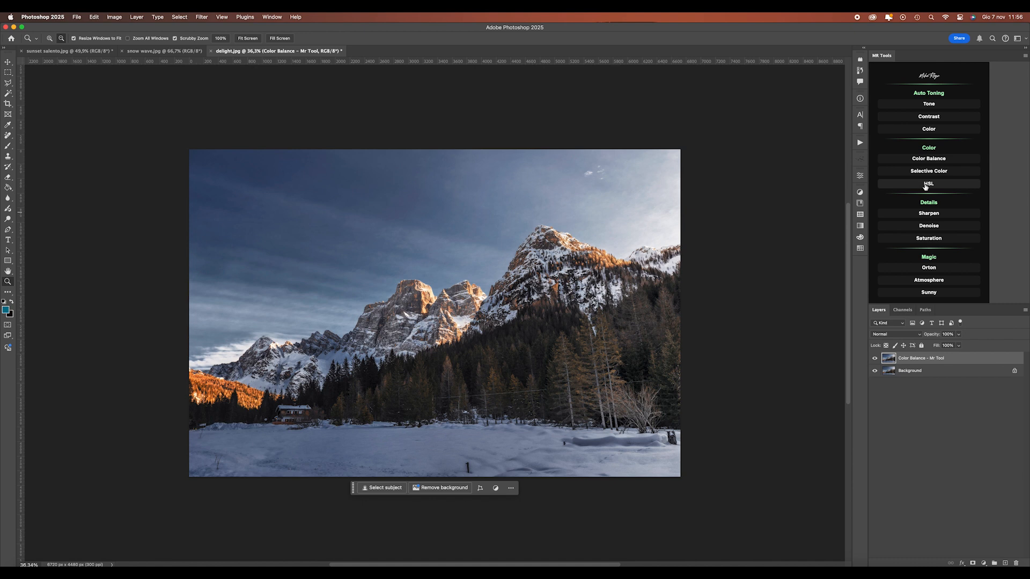
{"action": "left_click", "coordinate": [928, 184]}
{"action": "left_click_drag", "start_coordinate": [578, 214], "coordinate": [228, 94]}
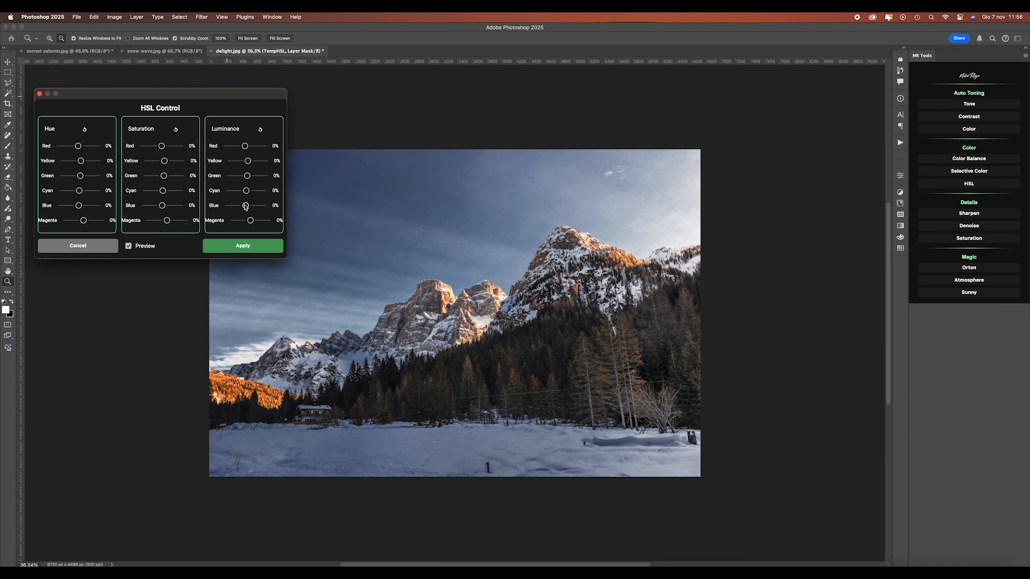
{"action": "left_click_drag", "start_coordinate": [246, 208], "coordinate": [234, 209]}
{"action": "left_click_drag", "start_coordinate": [248, 163], "coordinate": [252, 163]}
{"action": "left_click_drag", "start_coordinate": [164, 161], "coordinate": [173, 163]}
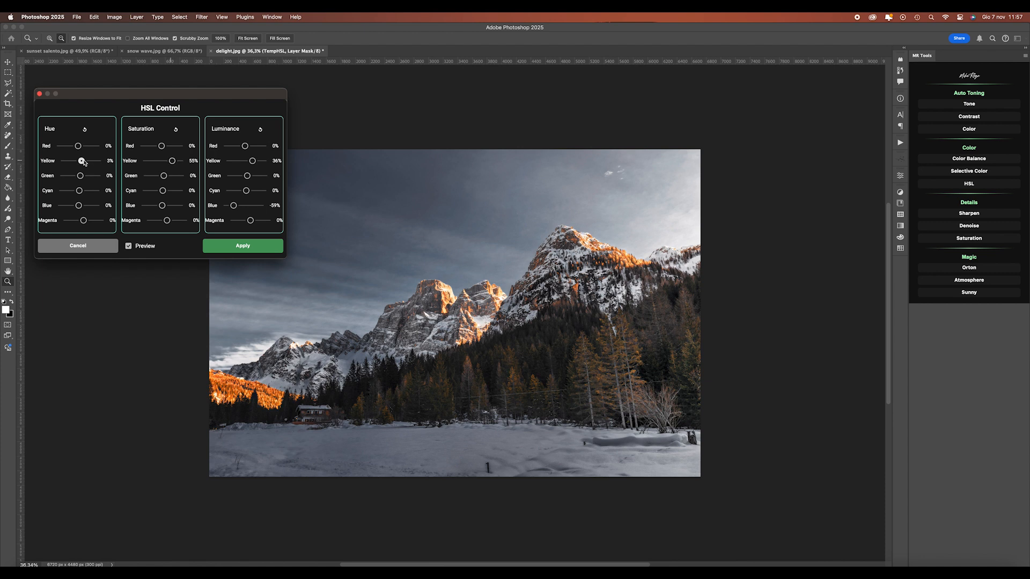
{"action": "left_click_drag", "start_coordinate": [83, 162], "coordinate": [82, 162]}
{"action": "left_click_drag", "start_coordinate": [252, 161], "coordinate": [261, 162]}
{"action": "left_click", "coordinate": [246, 248]}
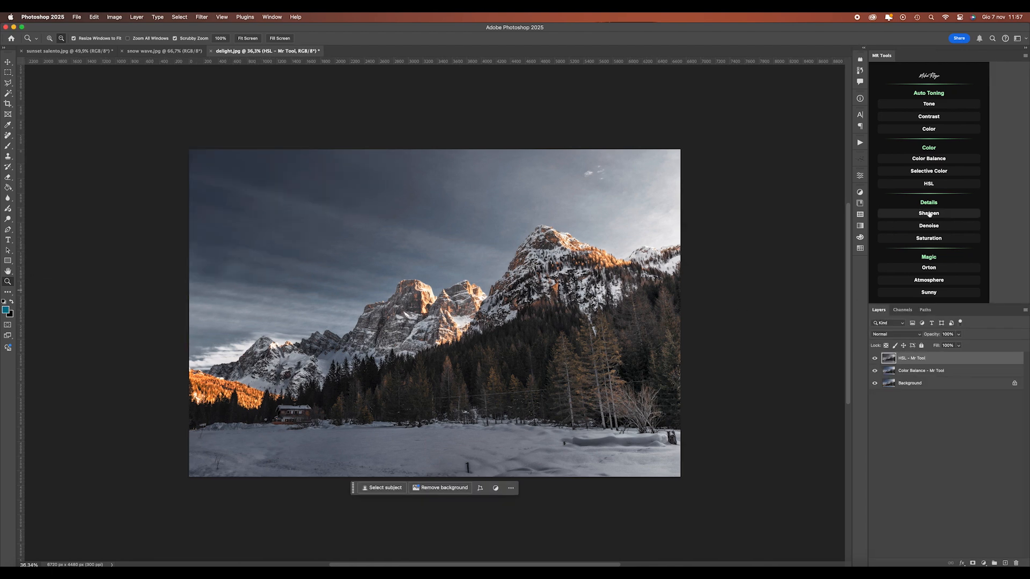
- Sharpen the photo at about half intensity and compare the mountain peak with and without the sharpening layer
{"action": "left_click_drag", "start_coordinate": [574, 250], "coordinate": [622, 241]}
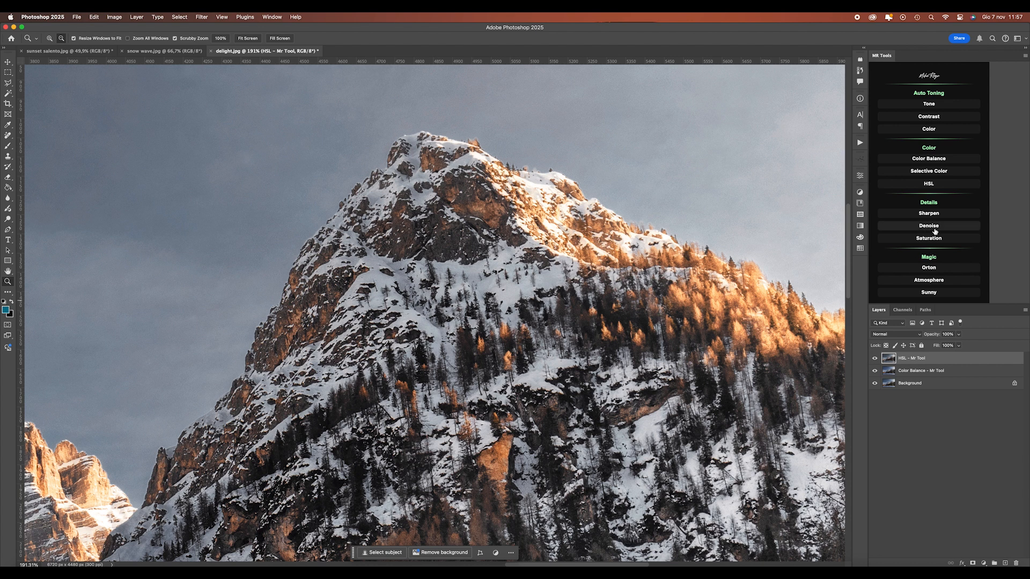
{"action": "left_click", "coordinate": [923, 214]}
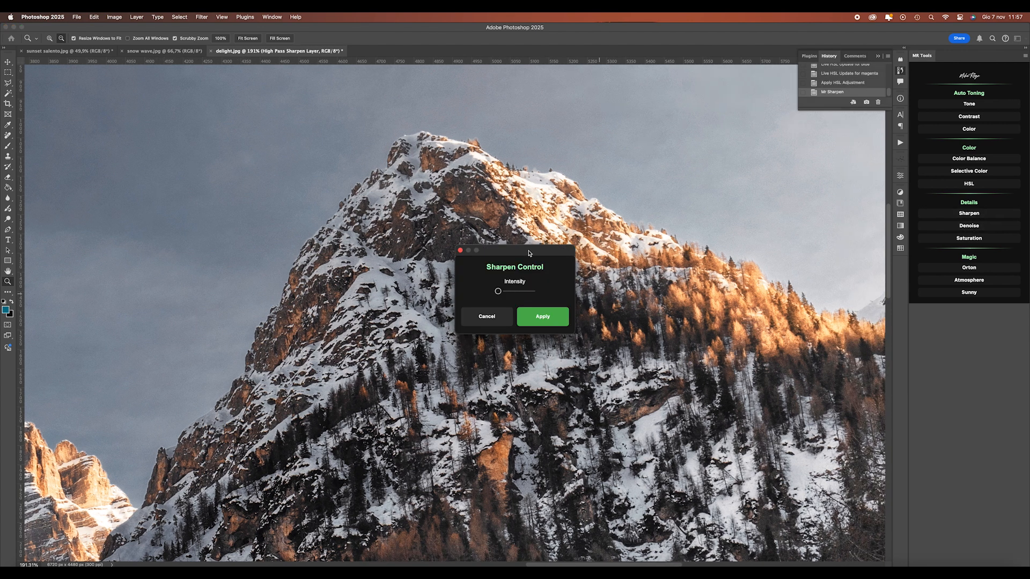
{"action": "left_click_drag", "start_coordinate": [529, 253], "coordinate": [431, 254]}
{"action": "left_click_drag", "start_coordinate": [401, 292], "coordinate": [417, 295]}
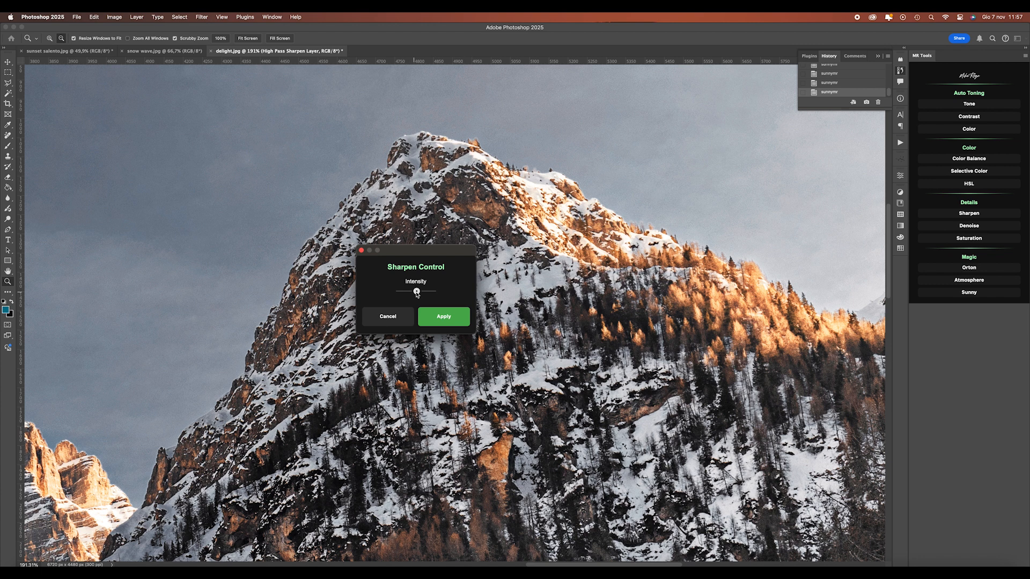
{"action": "left_click", "coordinate": [436, 317]}
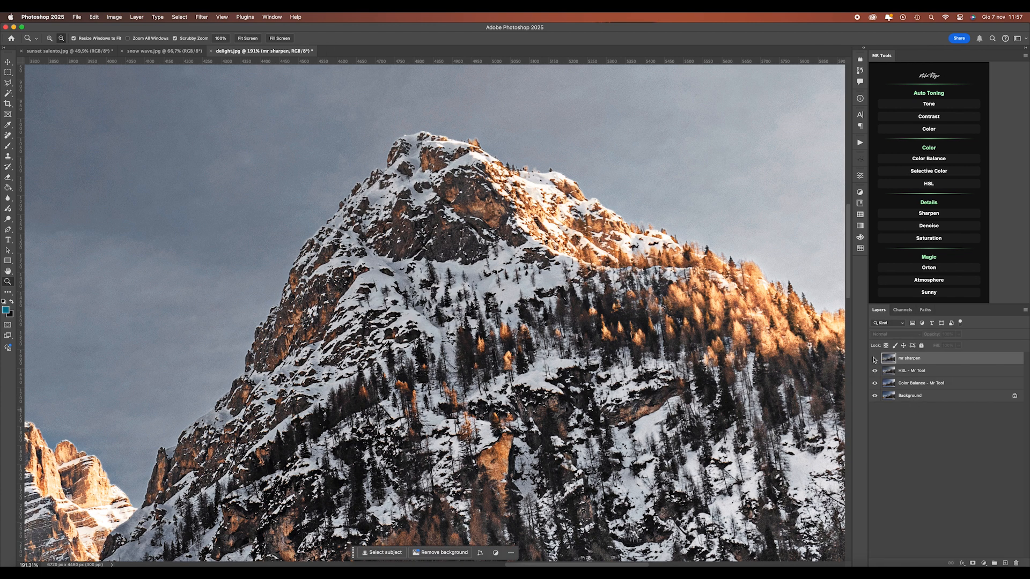
{"action": "left_click", "coordinate": [874, 359]}
- Try the Denoise effect on the dark forest with Sharpen Intensity raised high and Denoise Intensity at its minimum
{"action": "scroll", "coordinate": [745, 343], "scroll_direction": "right", "scroll_amount": 3}
{"action": "right_click", "coordinate": [743, 342]}
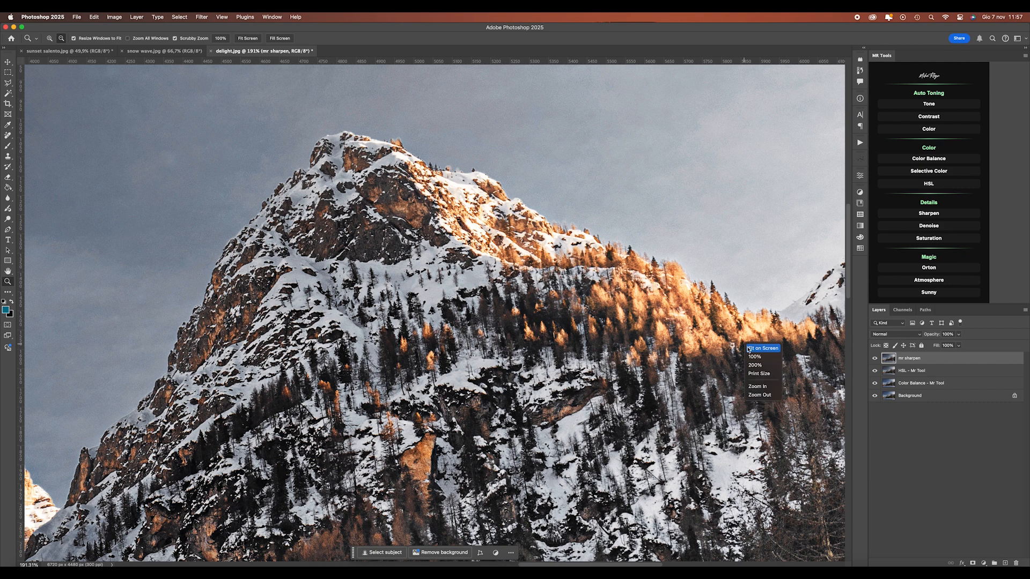
{"action": "left_click", "coordinate": [757, 348]}
{"action": "left_click_drag", "start_coordinate": [574, 383], "coordinate": [699, 365]}
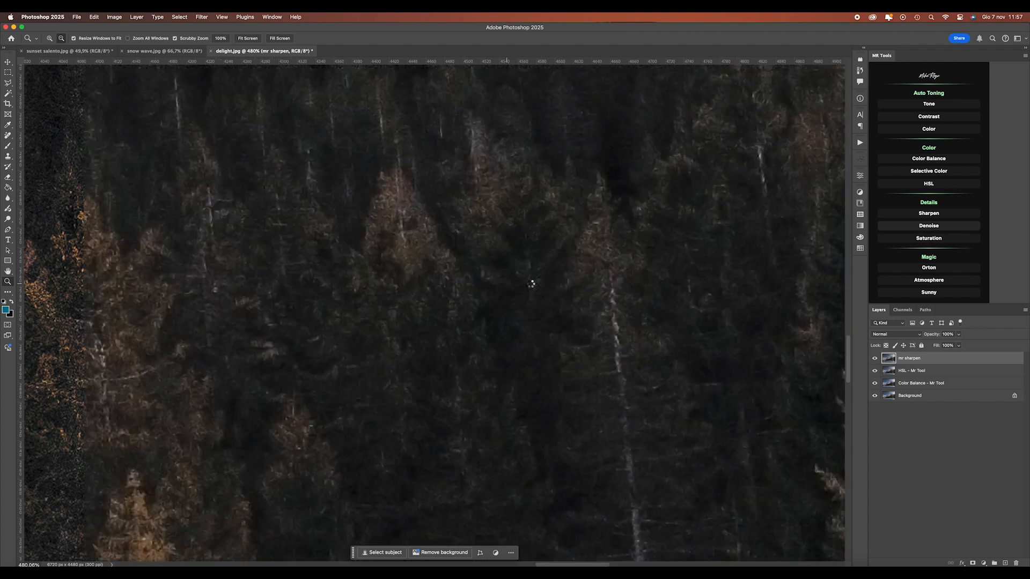
{"action": "left_click_drag", "start_coordinate": [523, 242], "coordinate": [289, 244]}
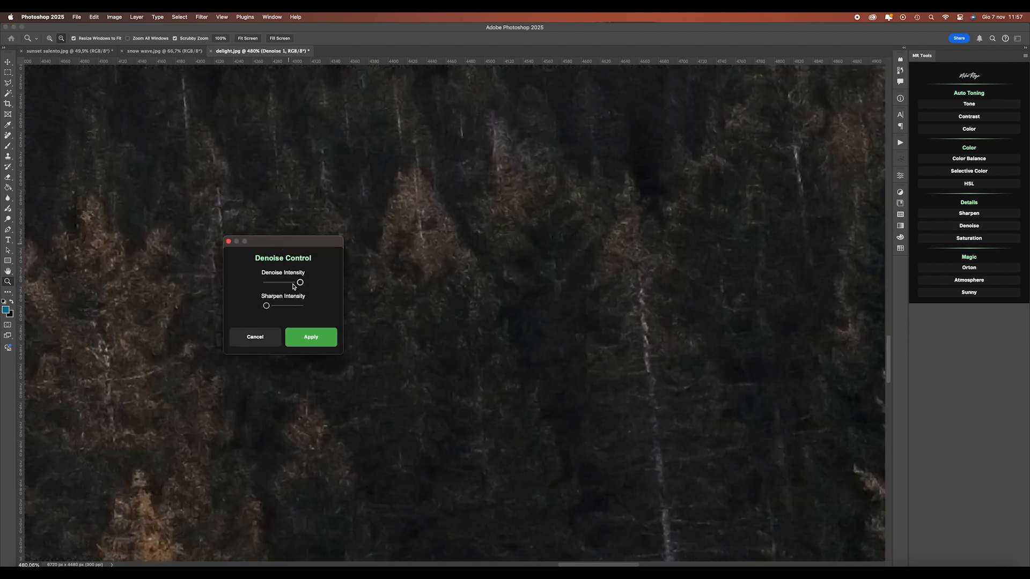
{"action": "left_click_drag", "start_coordinate": [266, 305], "coordinate": [294, 308]}
{"action": "left_click", "coordinate": [267, 283]}
{"action": "left_click", "coordinate": [311, 337]}
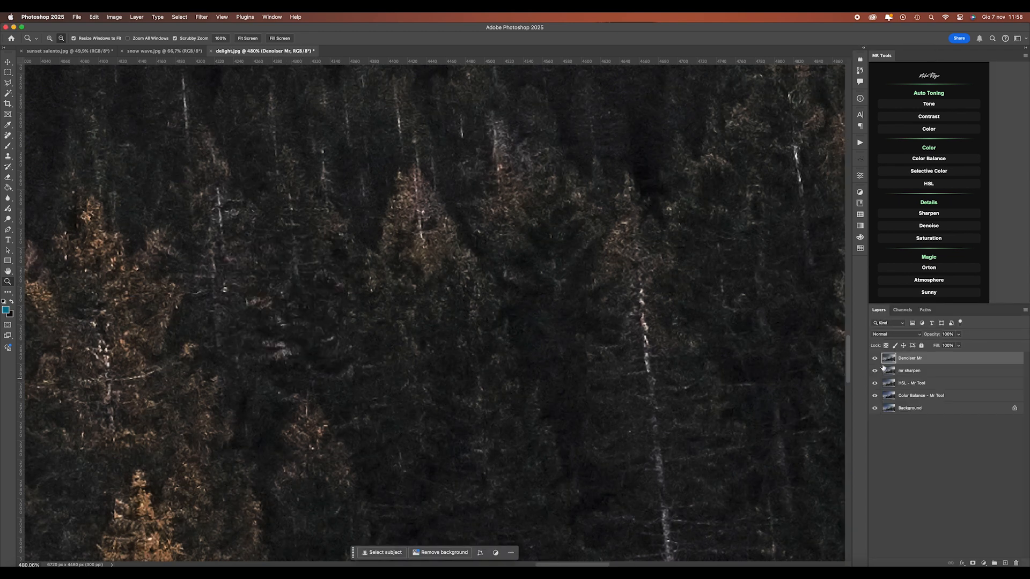
- Compare the forest with and without the denoise layer, and remove that layer
{"action": "left_click", "coordinate": [873, 359]}
{"action": "left_click", "coordinate": [874, 359]}
{"action": "left_click", "coordinate": [873, 358]}
{"action": "left_click", "coordinate": [874, 359]}
{"action": "scroll", "coordinate": [657, 330], "scroll_direction": "down", "scroll_amount": 10}
{"action": "key", "text": "super+z"}
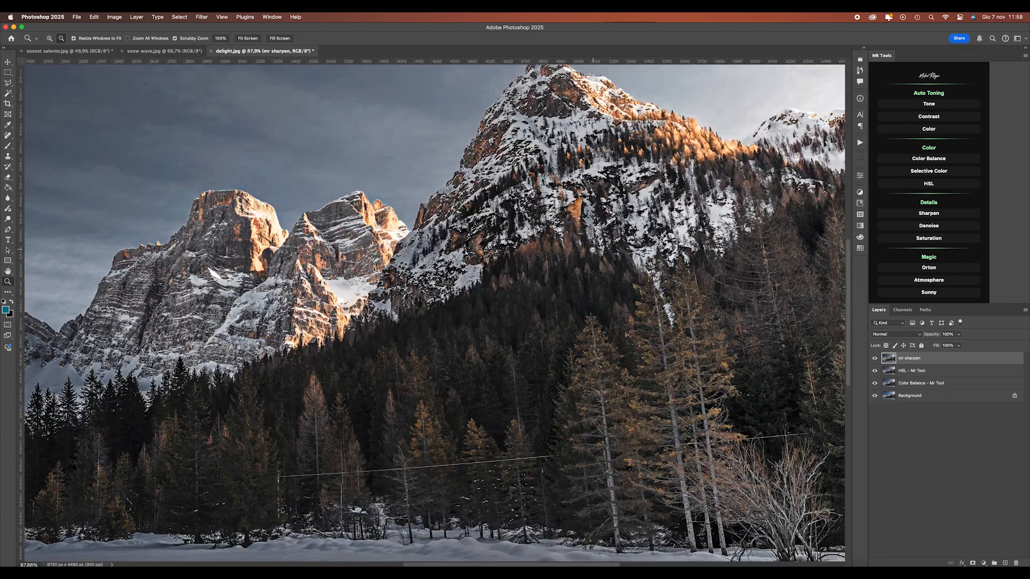
- Apply a Saturation adjustment to the whole photo with Color Boost and Color Depth both raised slightly
{"action": "scroll", "coordinate": [573, 256], "scroll_direction": "down", "scroll_amount": 3}
{"action": "right_click", "coordinate": [572, 256]}
{"action": "left_click", "coordinate": [575, 258]}
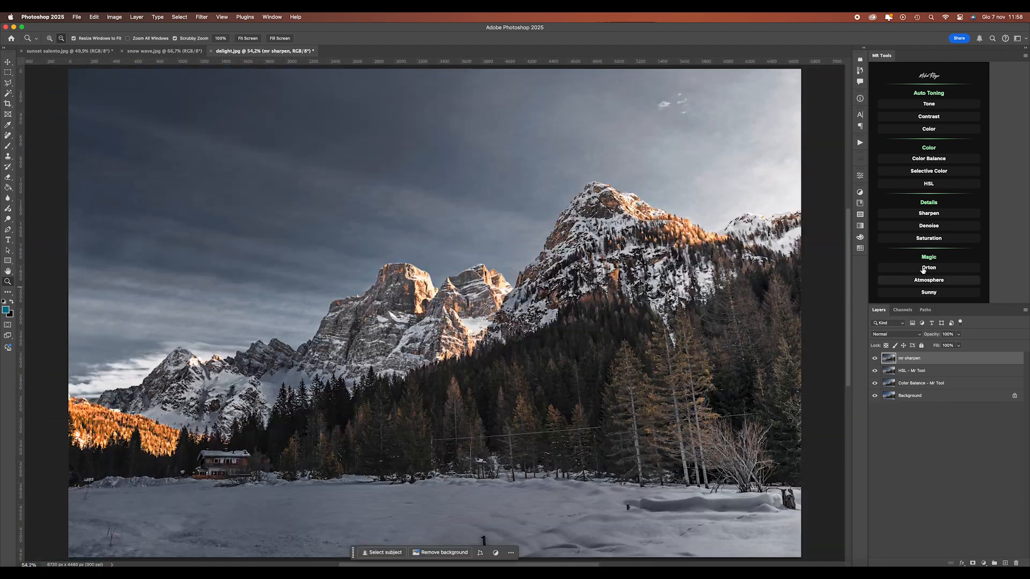
{"action": "left_click", "coordinate": [929, 239]}
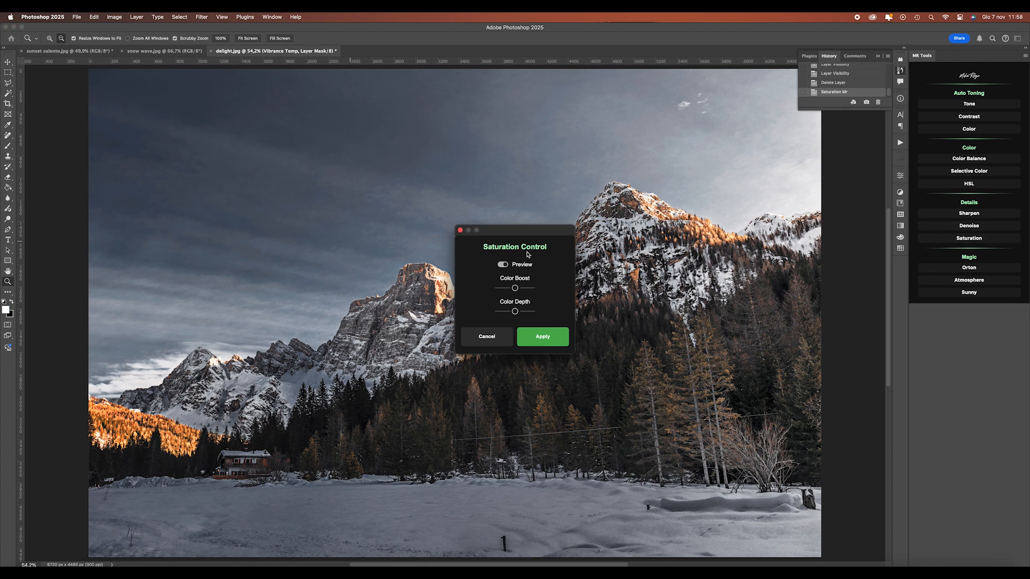
{"action": "left_click_drag", "start_coordinate": [527, 244], "coordinate": [246, 244]}
{"action": "left_click_drag", "start_coordinate": [232, 319], "coordinate": [237, 299]}
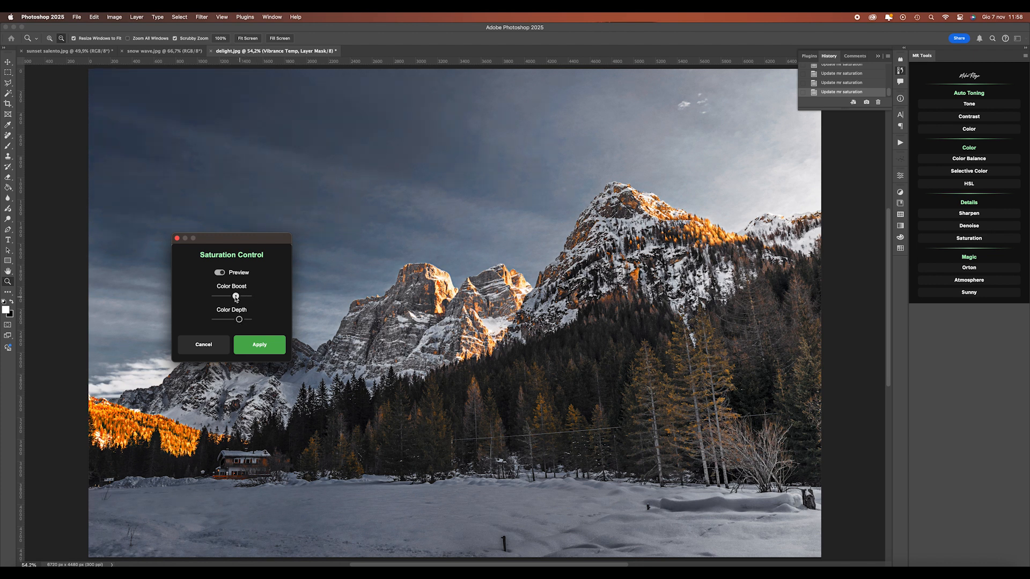
{"action": "left_click", "coordinate": [222, 273]}
{"action": "left_click", "coordinate": [259, 345]}
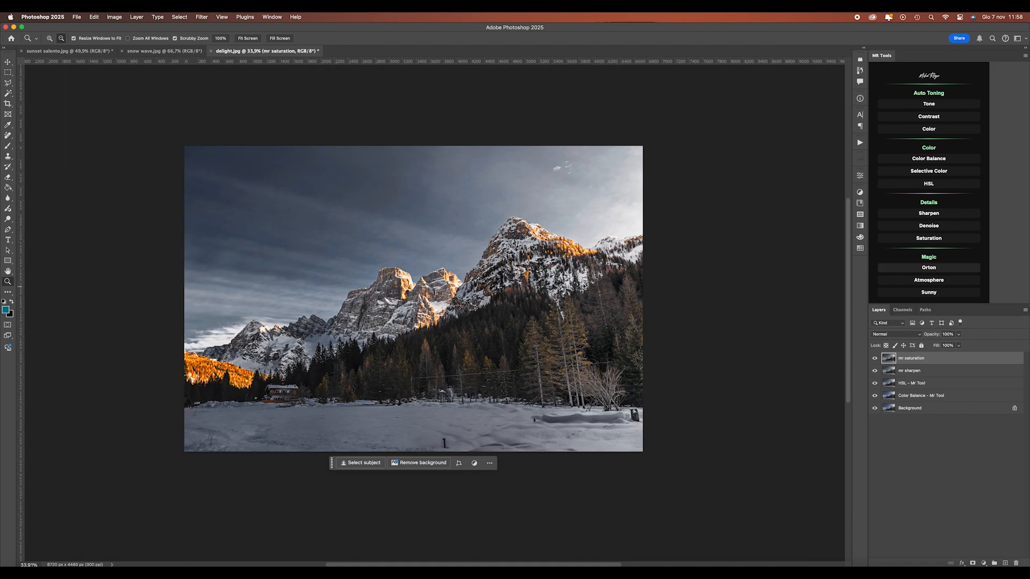
- Apply the Orton effect with Depth Opacity at 14% and Shallow Opacity at 10%, comparing the preview on and off
{"action": "left_click_drag", "start_coordinate": [519, 237], "coordinate": [220, 297]}
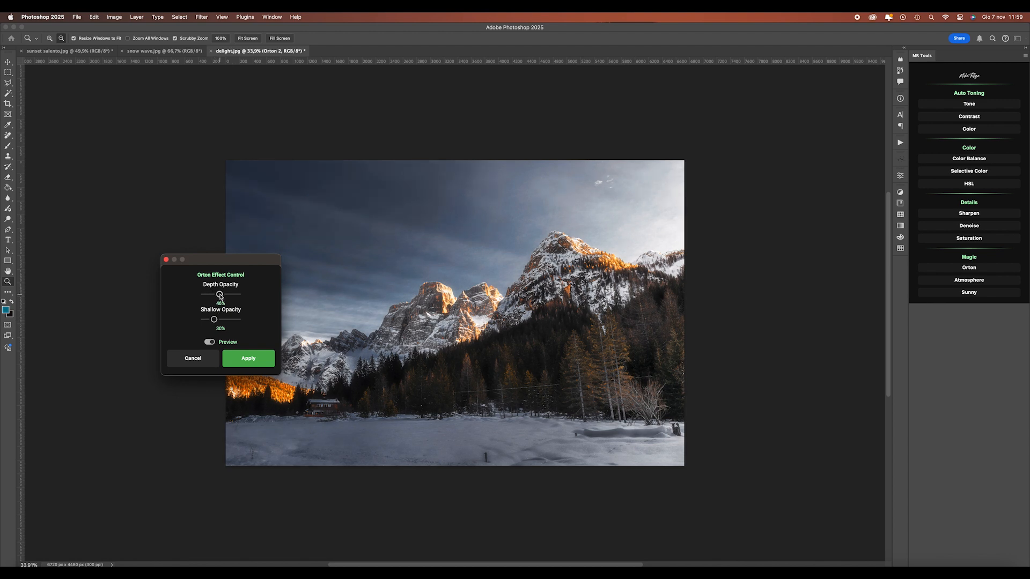
{"action": "left_click", "coordinate": [206, 343]}
{"action": "left_click", "coordinate": [208, 343]}
{"action": "left_click", "coordinate": [209, 343]}
{"action": "left_click", "coordinate": [209, 342]}
{"action": "left_click", "coordinate": [208, 342]}
{"action": "left_click", "coordinate": [208, 343]}
{"action": "left_click_drag", "start_coordinate": [214, 320], "coordinate": [208, 322]}
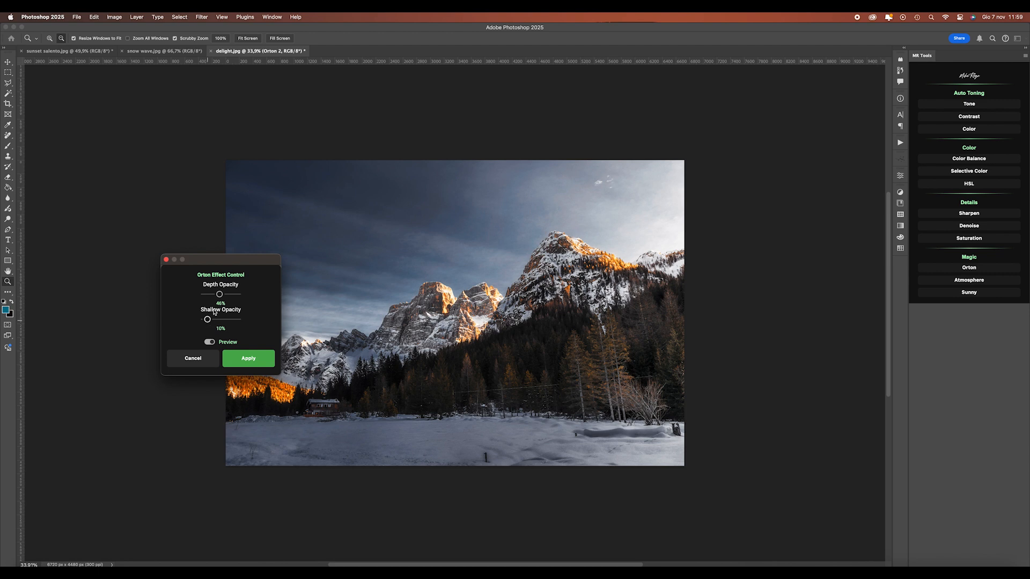
{"action": "left_click_drag", "start_coordinate": [219, 294], "coordinate": [209, 295]}
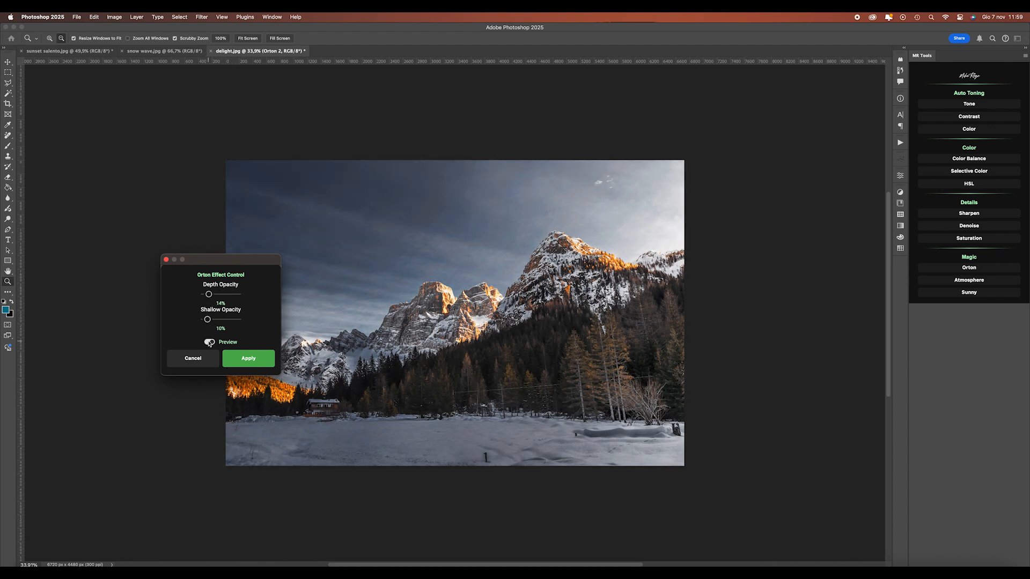
{"action": "left_click", "coordinate": [245, 363]}
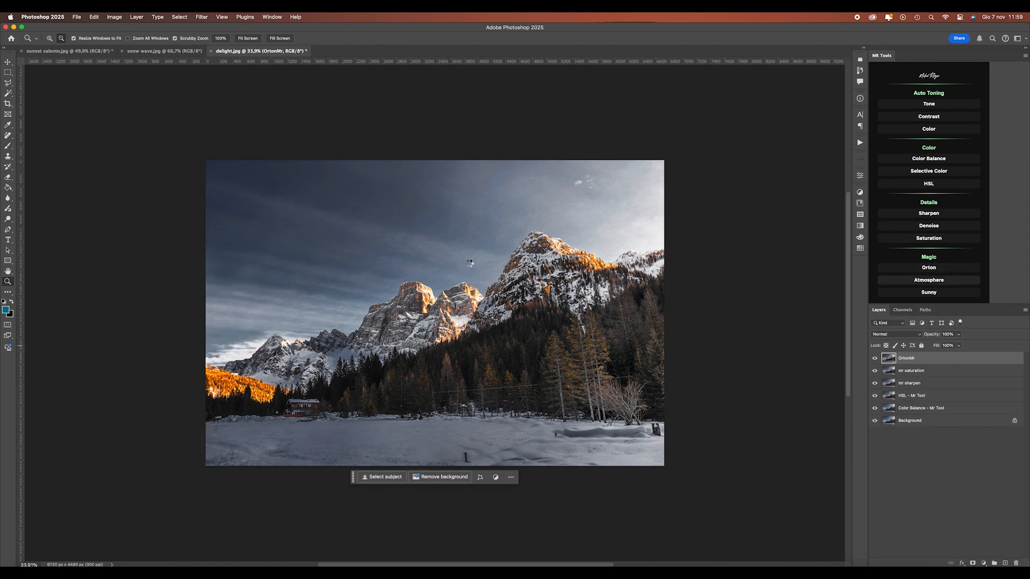
- Apply the Atmosphere effect with Light Alone at 41%, Glowing raised and Light Enhance adjusted
{"action": "left_click_drag", "start_coordinate": [512, 244], "coordinate": [253, 245]}
{"action": "left_click_drag", "start_coordinate": [240, 301], "coordinate": [262, 303]}
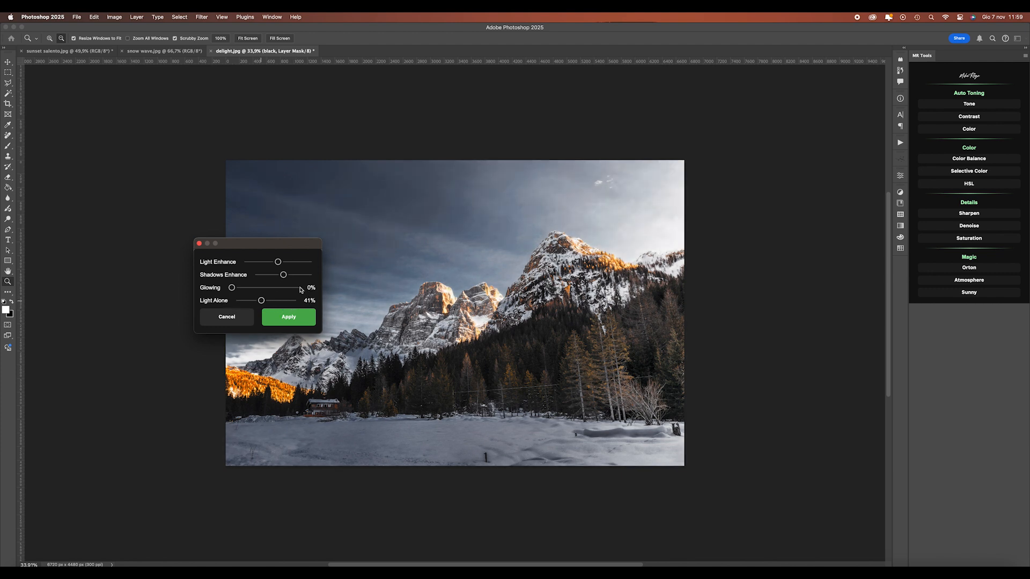
{"action": "left_click", "coordinate": [247, 287]}
{"action": "left_click", "coordinate": [250, 288]}
{"action": "mouse_move", "coordinate": [279, 263]}
{"action": "left_mouse_down"}
{"action": "mouse_move", "coordinate": [294, 263]}
{"action": "mouse_move", "coordinate": [268, 276]}
{"action": "left_mouse_up"}
{"action": "left_click", "coordinate": [310, 321]}
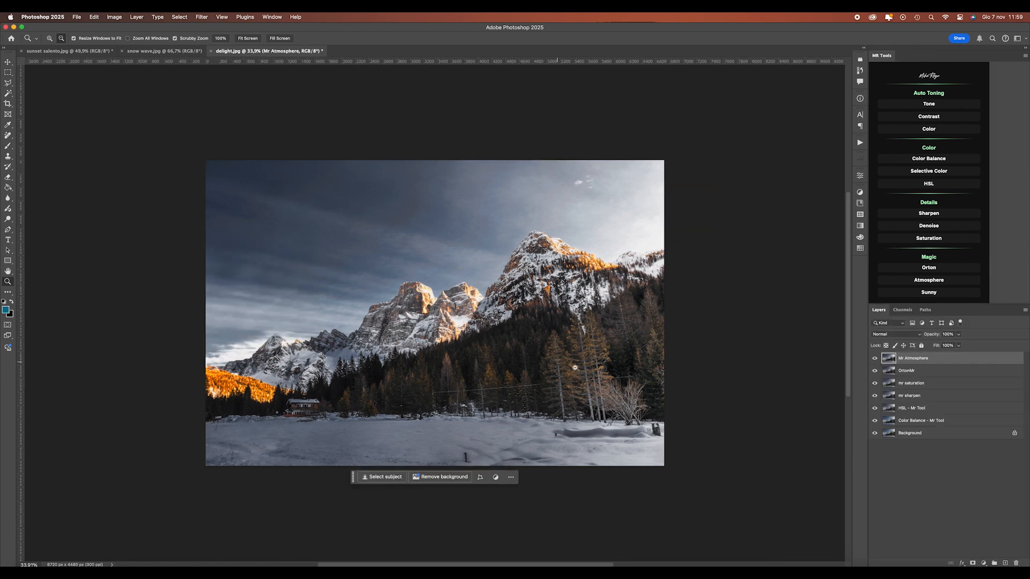
- Apply the Sunny effect to the mountain photo, moving its control window clear and adjusting the effect strength
{"action": "left_click", "coordinate": [943, 298]}
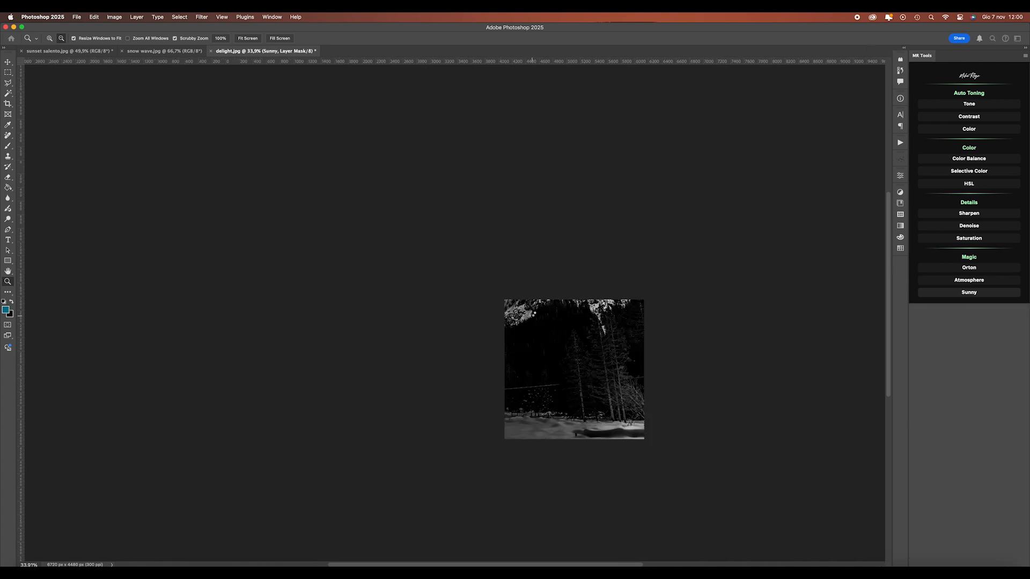
{"action": "left_click_drag", "start_coordinate": [513, 249], "coordinate": [229, 248]}
{"action": "mouse_move", "coordinate": [215, 294]}
{"action": "left_mouse_down"}
{"action": "mouse_move", "coordinate": [237, 296]}
{"action": "mouse_move", "coordinate": [219, 296]}
{"action": "left_mouse_up"}
{"action": "left_click", "coordinate": [216, 295]}
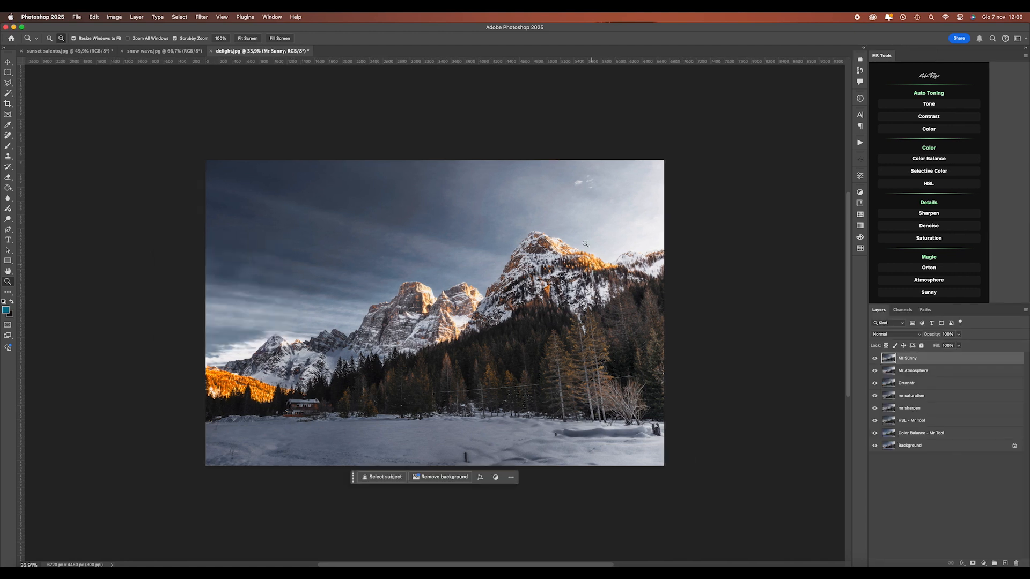
- Compare the fully edited mountain photo with the original by repeatedly showing only the Background layer and restoring all layers
{"action": "left_click", "coordinate": [875, 447], "text": "alt"}
{"action": "left_click", "coordinate": [875, 446], "text": "alt"}
{"action": "left_click", "coordinate": [875, 446], "text": "alt"}
{"action": "left_click", "coordinate": [875, 447], "text": "alt"}
{"action": "left_click", "coordinate": [875, 447], "text": "alt"}
{"action": "left_click", "coordinate": [874, 446], "text": "alt"}
{"action": "left_click", "coordinate": [876, 447], "text": "alt"}
{"action": "left_click", "coordinate": [875, 447], "text": "alt"}
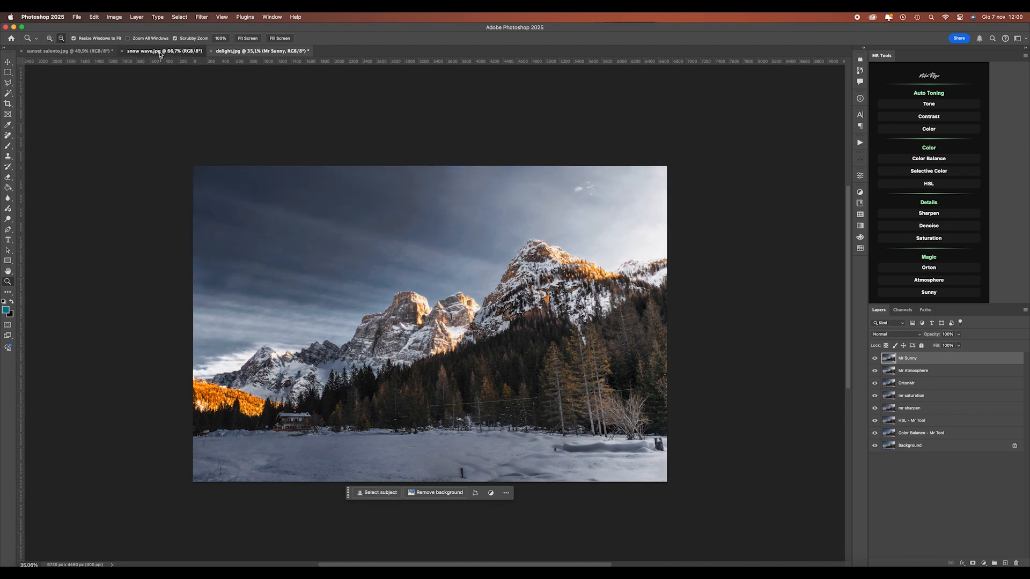
- Switch to snow wave.jpg and apply the Atmosphere effect with Light Alone at 51%, Glowing at 11%, and Light and Shadows Enhance raised
{"action": "left_click", "coordinate": [160, 52]}
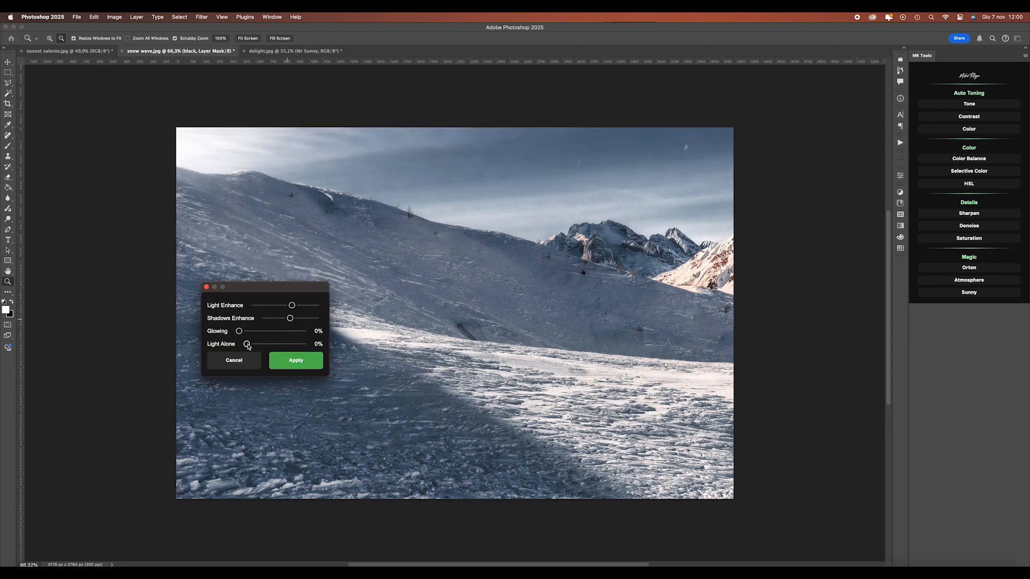
{"action": "mouse_move", "coordinate": [247, 345]}
{"action": "left_mouse_down"}
{"action": "mouse_move", "coordinate": [285, 348]}
{"action": "mouse_move", "coordinate": [259, 332]}
{"action": "mouse_move", "coordinate": [271, 332]}
{"action": "mouse_move", "coordinate": [245, 331]}
{"action": "left_mouse_up"}
{"action": "left_click_drag", "start_coordinate": [295, 308], "coordinate": [296, 320]}
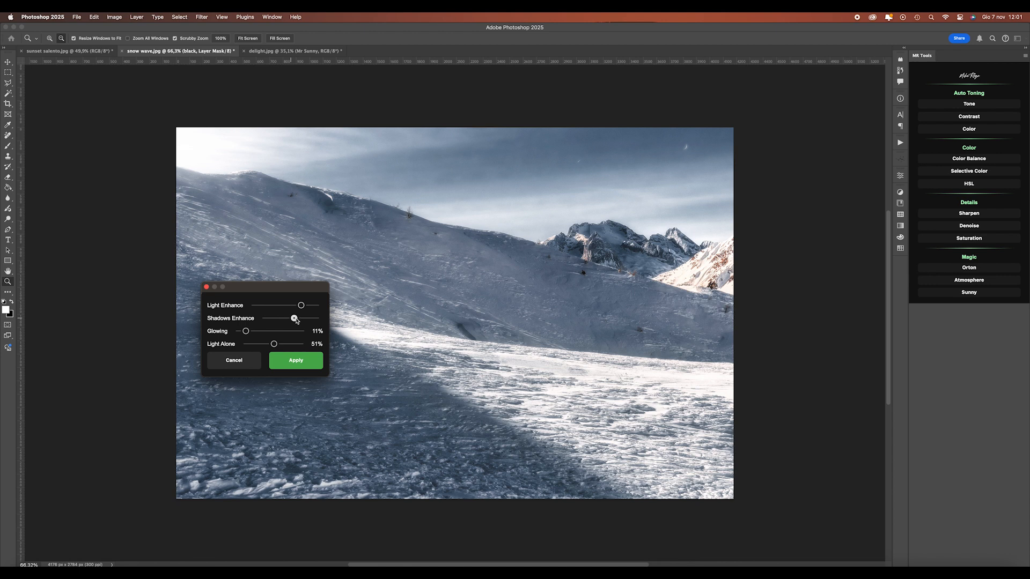
{"action": "left_click", "coordinate": [296, 364]}
- Compare the snowy slope and ridge with and without the Mr Atmosphere layer, close up and in full view
{"action": "left_click", "coordinate": [873, 359]}
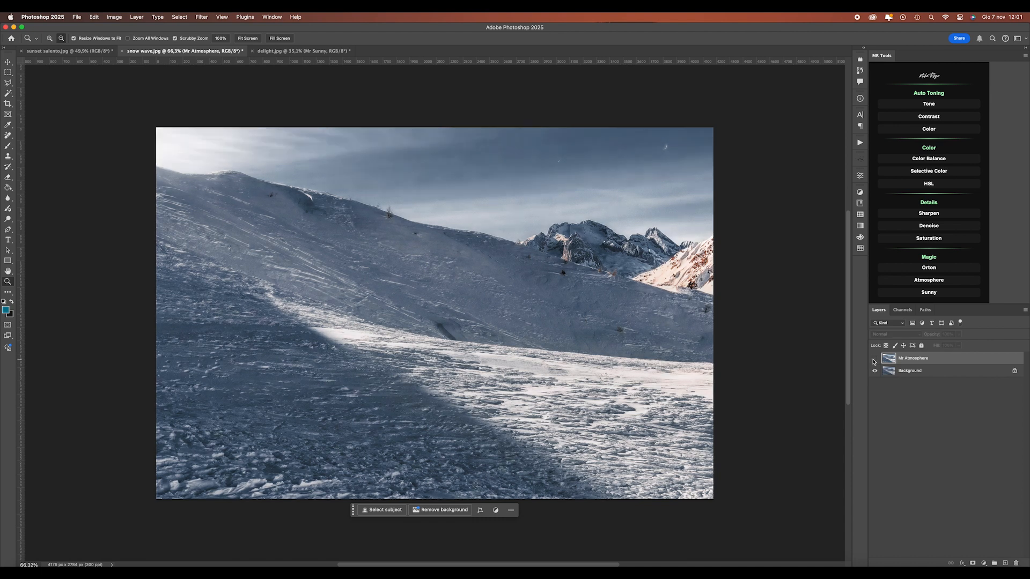
{"action": "left_click", "coordinate": [874, 360]}
{"action": "left_click_drag", "start_coordinate": [203, 220], "coordinate": [268, 188]}
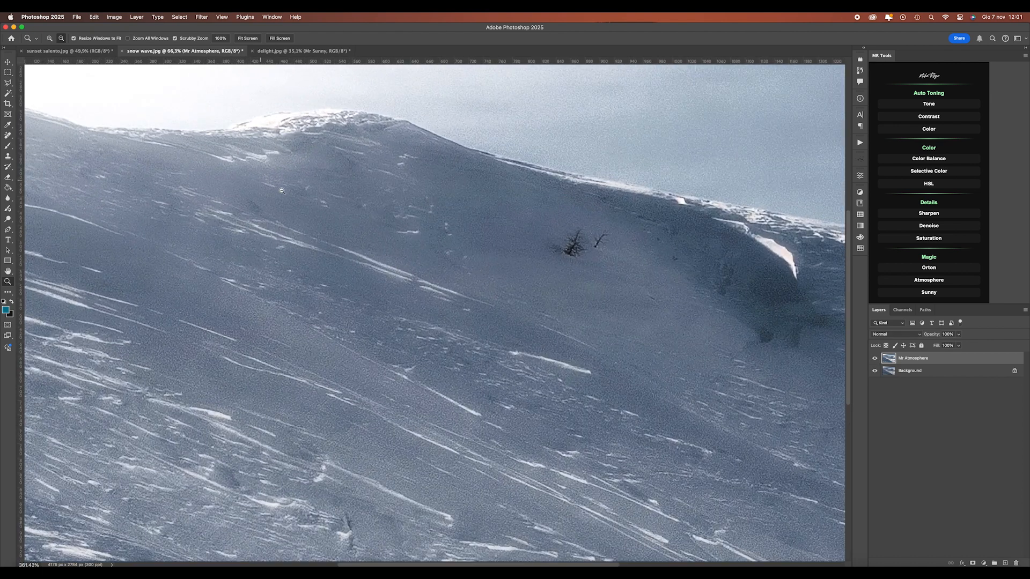
{"action": "scroll", "coordinate": [284, 191], "scroll_direction": "up", "scroll_amount": 4}
{"action": "scroll", "coordinate": [247, 197], "scroll_direction": "left", "scroll_amount": 6}
{"action": "scroll", "coordinate": [249, 197], "scroll_direction": "right", "scroll_amount": 2}
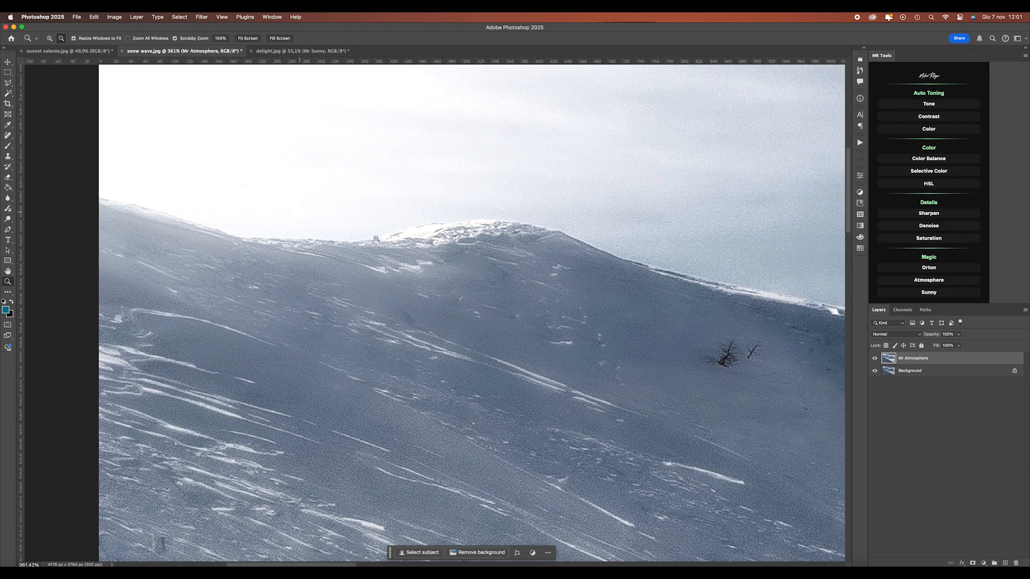
{"action": "left_click", "coordinate": [873, 360]}
{"action": "left_click", "coordinate": [873, 359]}
{"action": "left_click", "coordinate": [873, 359]}
{"action": "left_click", "coordinate": [874, 360]}
{"action": "left_click", "coordinate": [874, 360]}
{"action": "left_click", "coordinate": [873, 359]}
{"action": "scroll", "coordinate": [901, 364], "scroll_direction": "down", "scroll_amount": 2}
{"action": "scroll", "coordinate": [901, 365], "scroll_direction": "right", "scroll_amount": 1}
{"action": "right_click", "coordinate": [395, 344]}
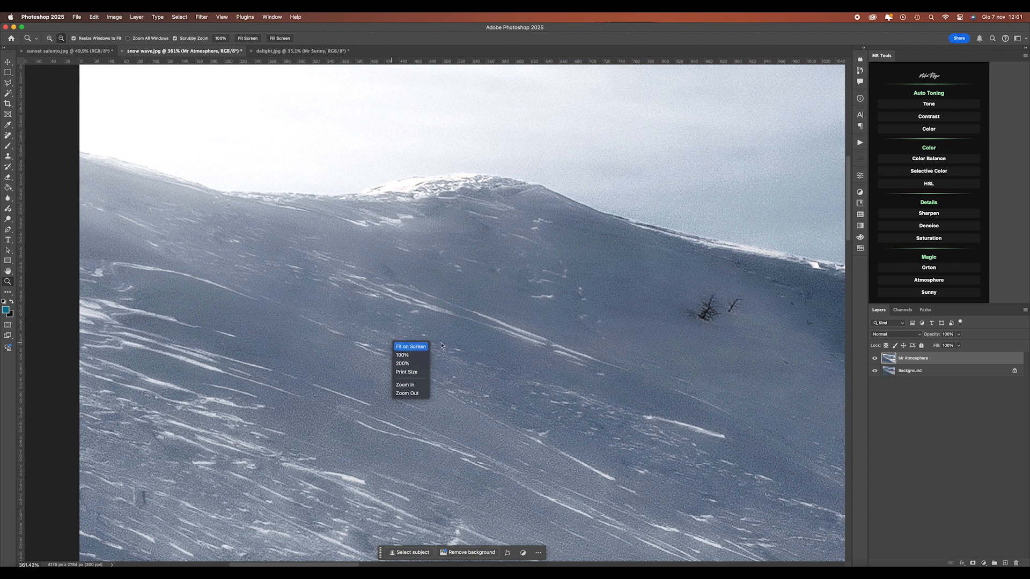
{"action": "left_click", "coordinate": [415, 346]}
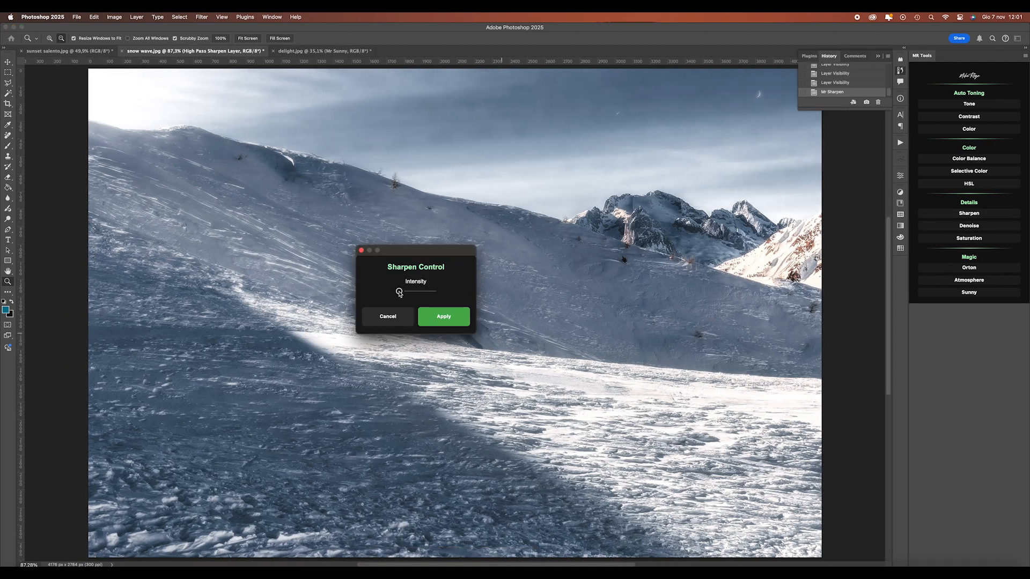
- Apply a Sharpen adjustment with moderately raised intensity to the snow photo and return to the full image view
{"action": "left_click_drag", "start_coordinate": [398, 293], "coordinate": [411, 294]}
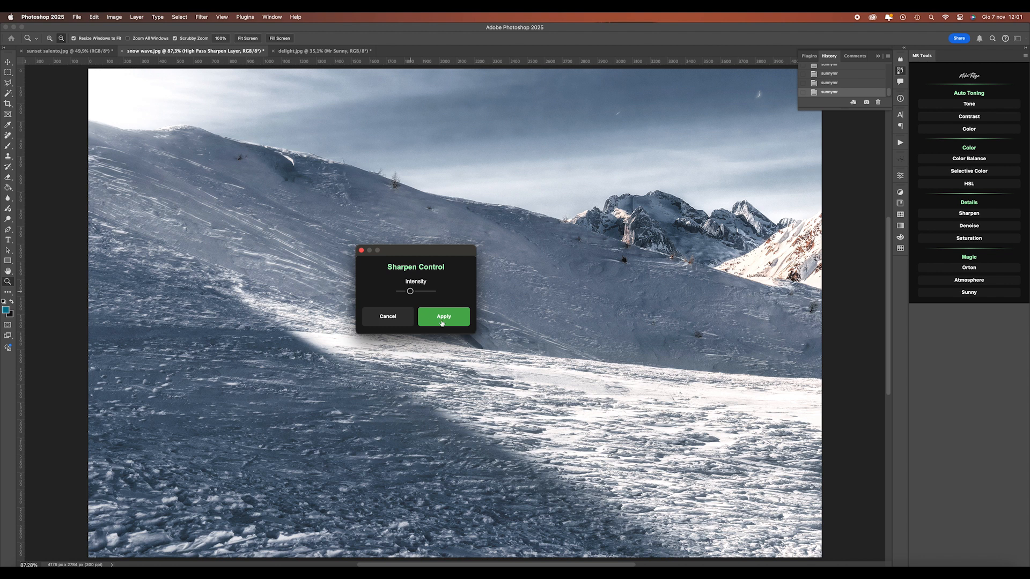
{"action": "left_click", "coordinate": [442, 322]}
{"action": "right_click", "coordinate": [564, 216]}
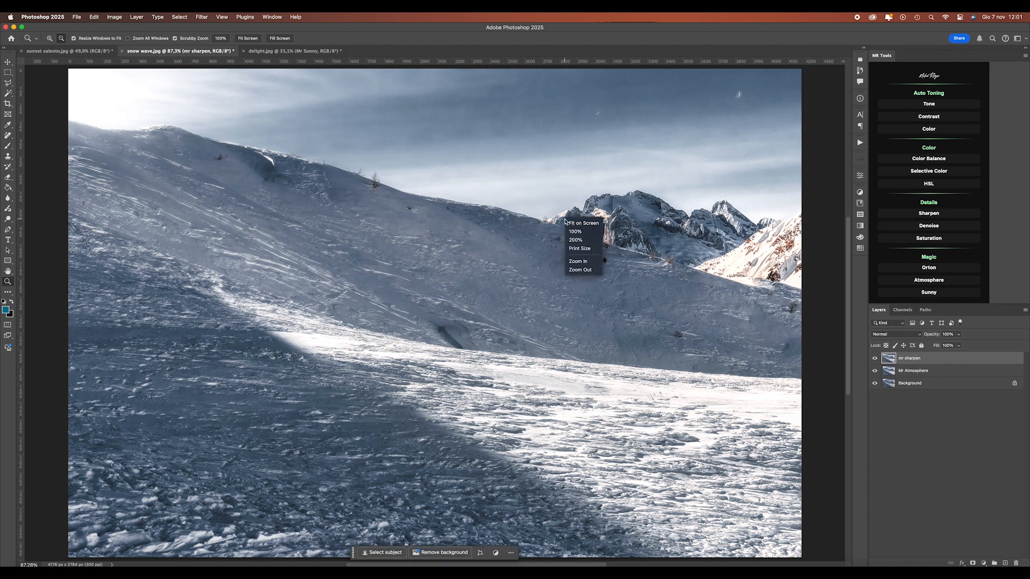
{"action": "left_click", "coordinate": [606, 221]}
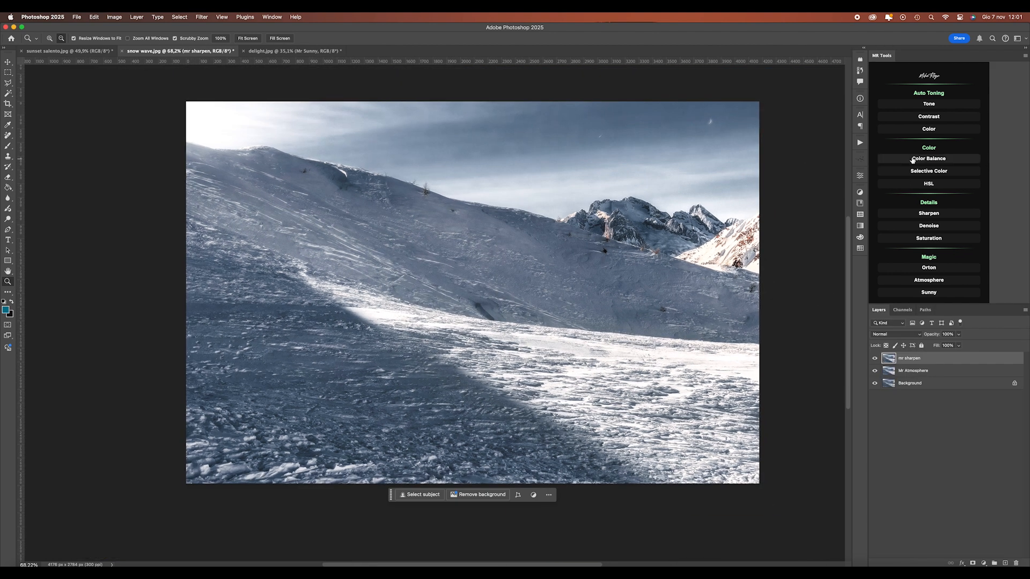
- Apply a Color Balance adjustment with the highlights shifted slightly toward red and yellow and Color Luminance enabled
{"action": "left_click", "coordinate": [927, 159]}
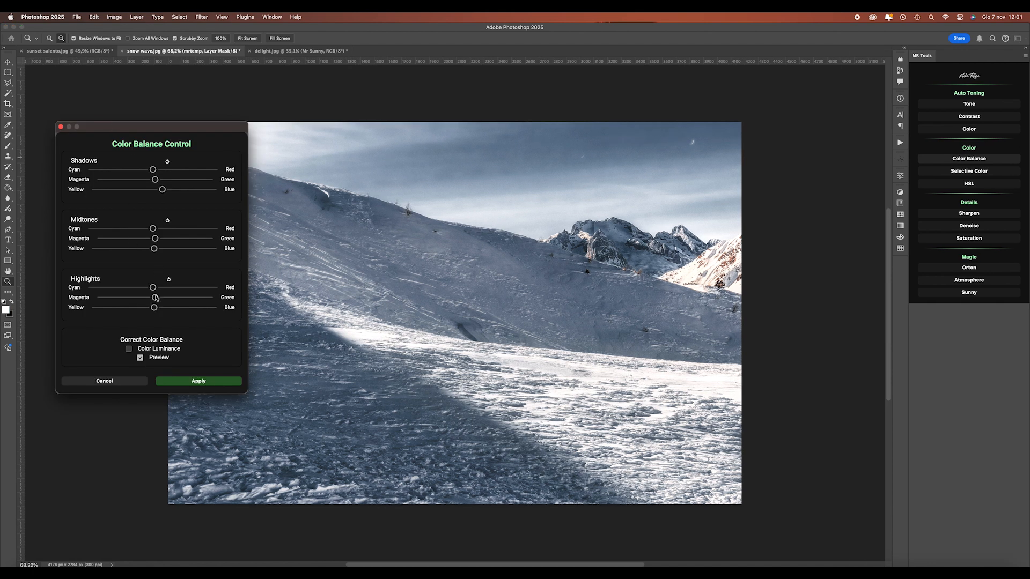
{"action": "left_click_drag", "start_coordinate": [153, 309], "coordinate": [147, 309]}
{"action": "double_click", "coordinate": [155, 289]}
{"action": "left_click_drag", "start_coordinate": [157, 290], "coordinate": [152, 308]}
{"action": "left_click_drag", "start_coordinate": [162, 287], "coordinate": [157, 288]}
{"action": "left_click", "coordinate": [129, 349]}
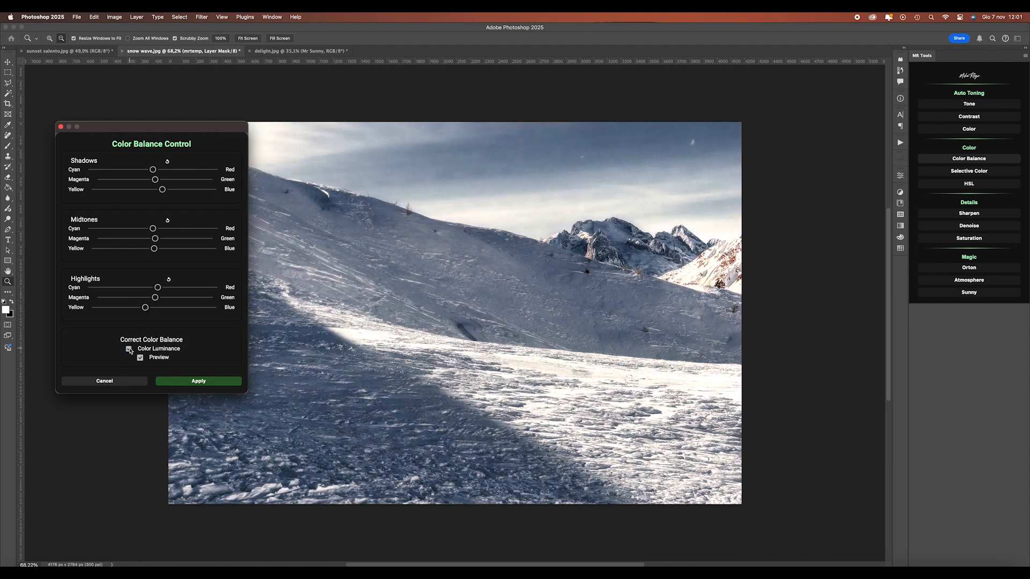
{"action": "left_click", "coordinate": [169, 279]}
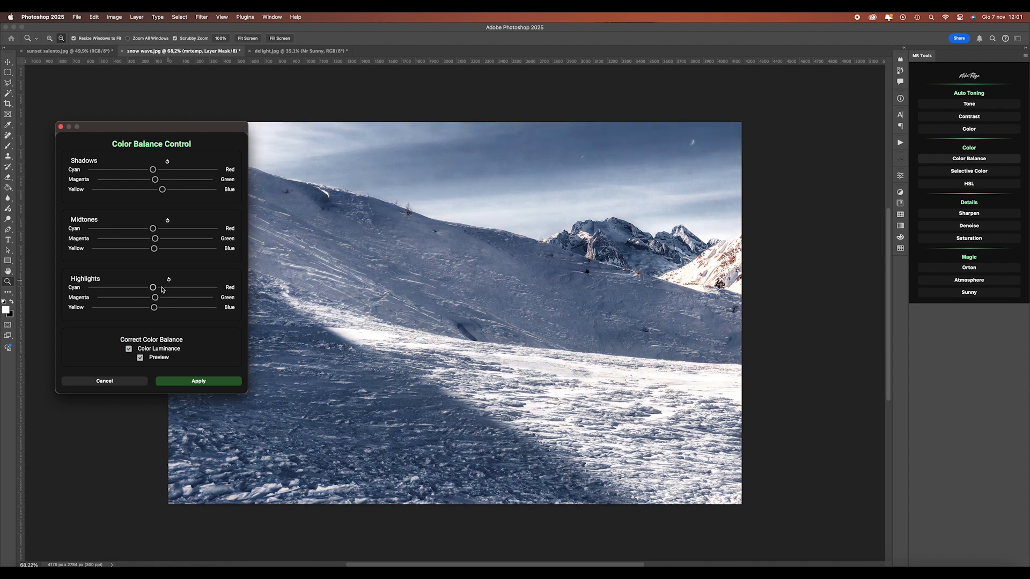
{"action": "left_click_drag", "start_coordinate": [153, 309], "coordinate": [157, 291]}
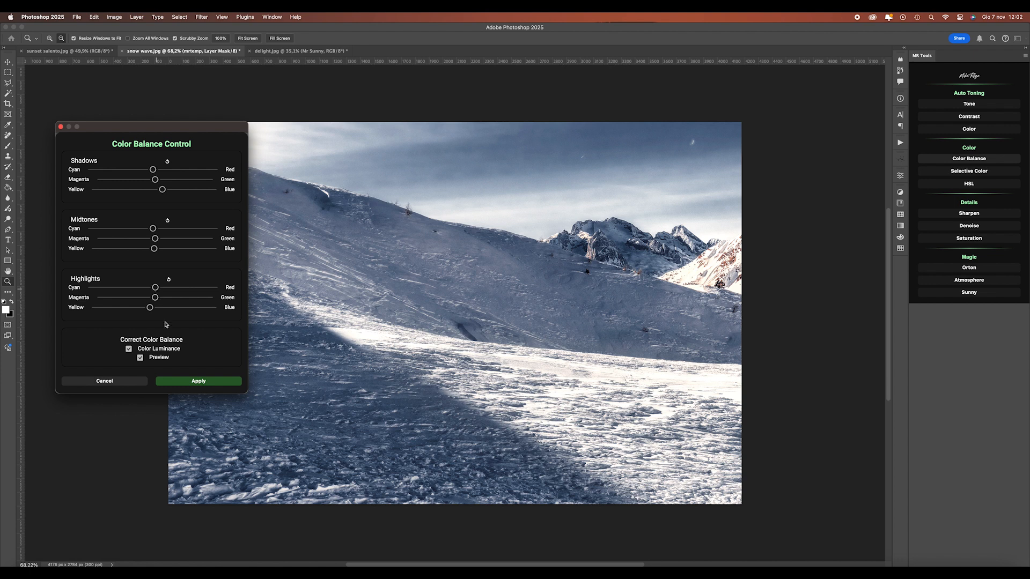
{"action": "left_click", "coordinate": [181, 383]}
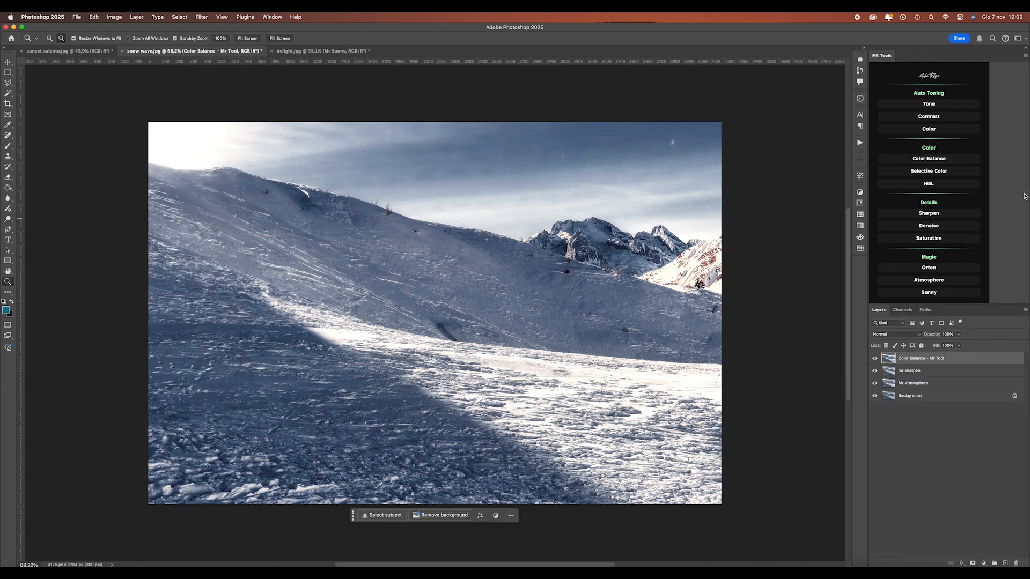
- Lower the blue luminance and fine-tune the blue saturation of the snow photo with the HSL control
{"action": "left_click", "coordinate": [934, 189]}
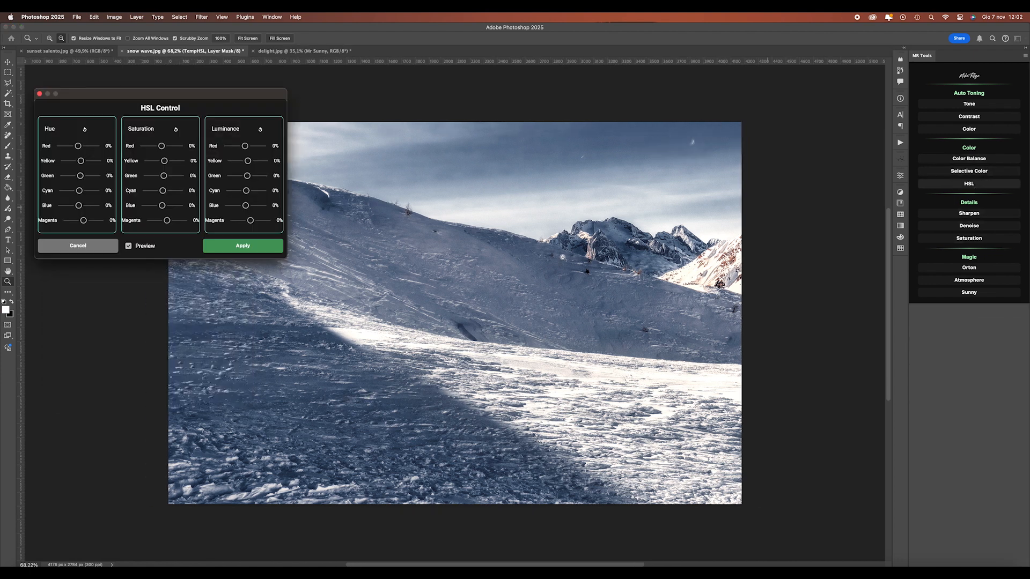
{"action": "left_click_drag", "start_coordinate": [246, 207], "coordinate": [234, 207]}
{"action": "left_click_drag", "start_coordinate": [162, 207], "coordinate": [164, 208]}
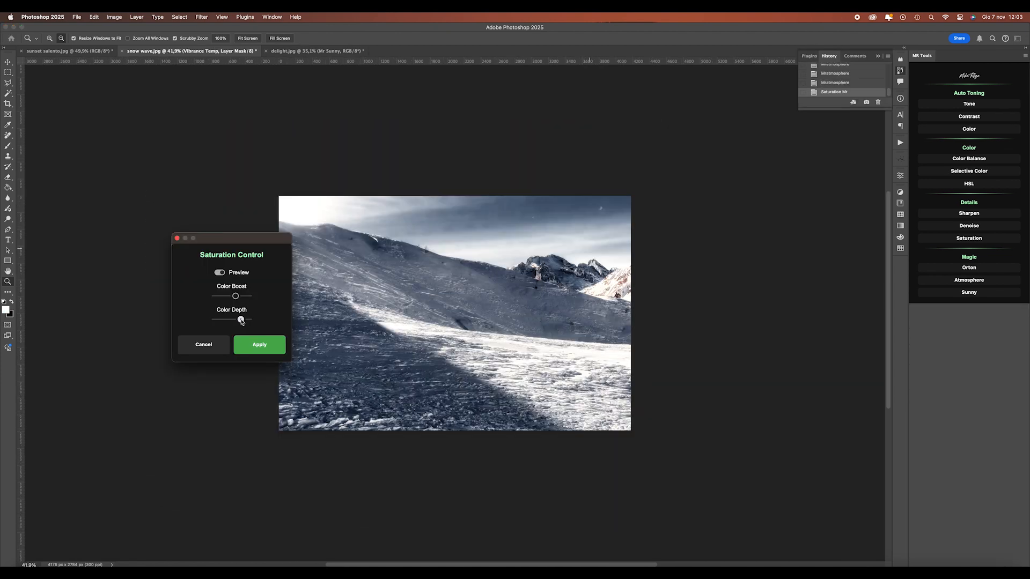
- Apply a Saturation adjustment to the snow photo with Color Boost slightly raised and Color Depth adjusted
{"action": "left_click_drag", "start_coordinate": [242, 322], "coordinate": [279, 323]}
{"action": "left_click", "coordinate": [278, 347]}
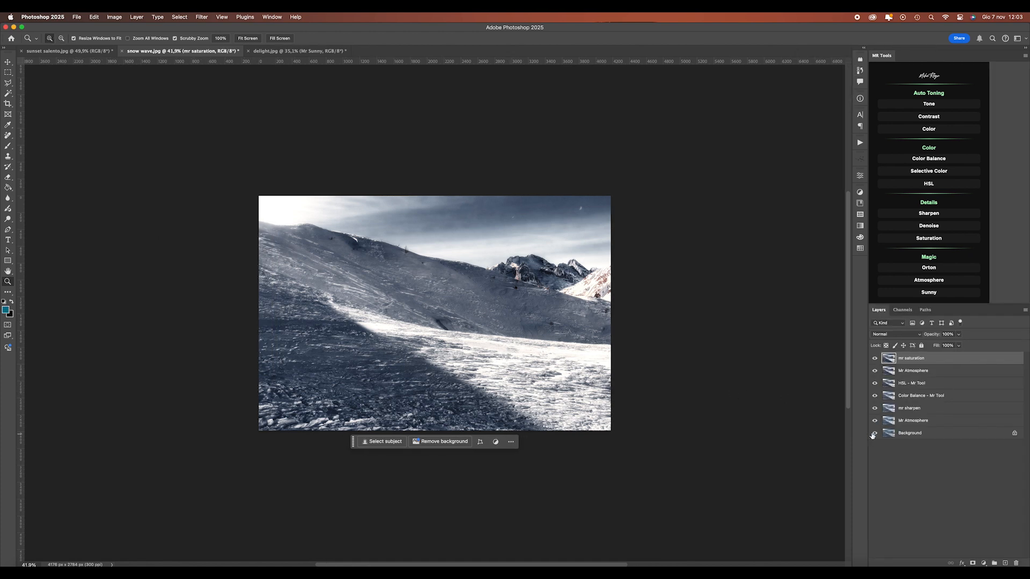
- Compare the finished snow photo with its original by toggling between the Background layer alone and all layers
{"action": "left_click", "coordinate": [875, 433], "text": "alt"}
{"action": "left_click", "coordinate": [875, 434], "text": "alt"}
{"action": "left_click", "coordinate": [874, 433], "text": "alt"}
{"action": "left_click", "coordinate": [874, 434], "text": "alt"}
{"action": "left_click", "coordinate": [874, 433], "text": "alt"}
{"action": "left_click", "coordinate": [874, 433], "text": "alt"}
{"action": "left_click", "coordinate": [874, 434], "text": "alt"}
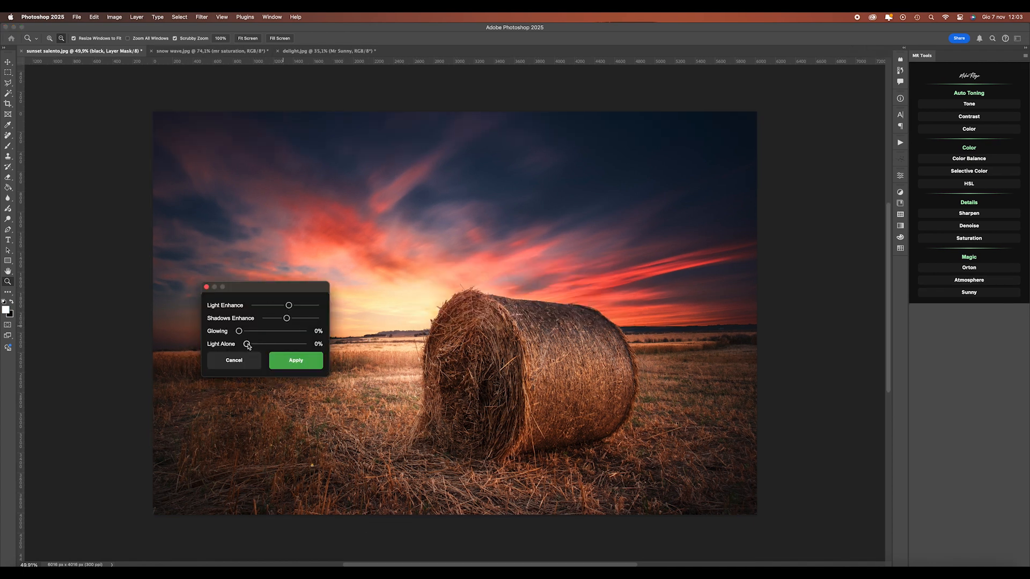
- Apply the Atmosphere effect to sunset salento.jpg with Light Alone at 95% and Glowing and Light Enhance slightly raised
{"action": "left_click_drag", "start_coordinate": [247, 344], "coordinate": [296, 346]}
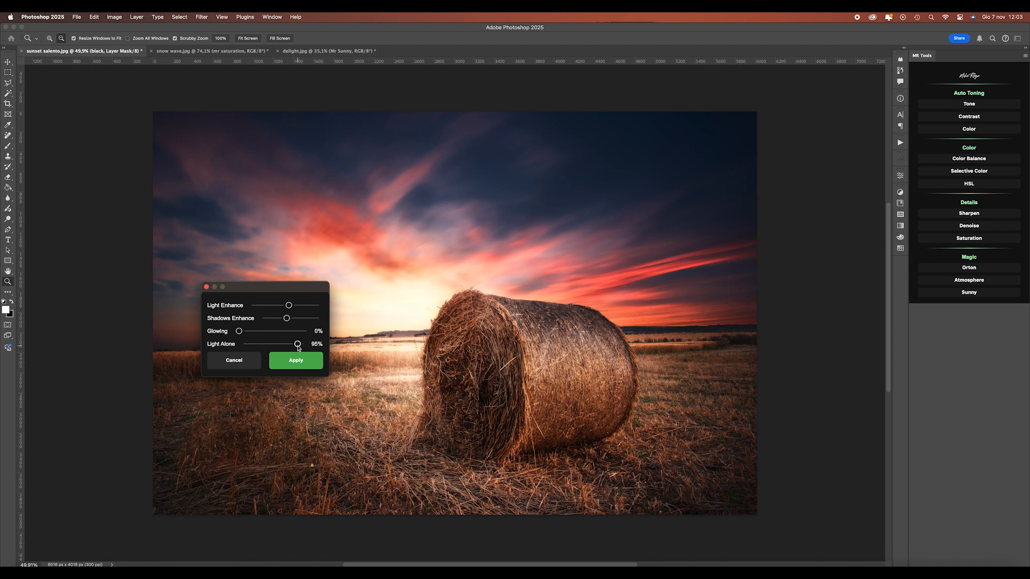
{"action": "left_click_drag", "start_coordinate": [244, 333], "coordinate": [247, 333]}
{"action": "left_click_drag", "start_coordinate": [289, 305], "coordinate": [302, 307]}
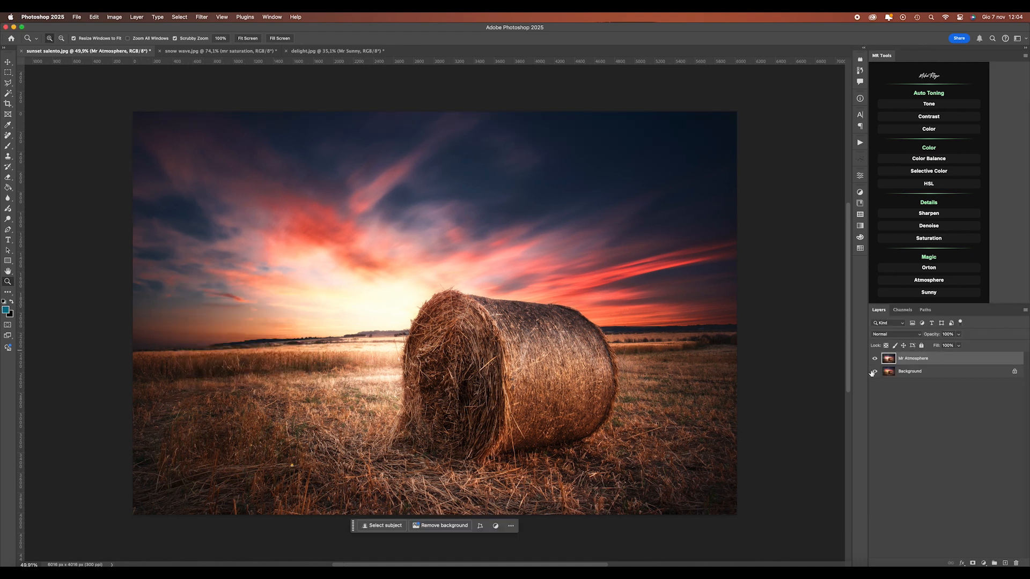
- Compare the hay bale sunset with and without the Atmosphere effect by isolating the Background layer
{"action": "left_click", "coordinate": [874, 372], "text": "alt"}
{"action": "left_click", "coordinate": [874, 372], "text": "alt"}
{"action": "left_click", "coordinate": [874, 372], "text": "alt"}
{"action": "left_click", "coordinate": [874, 371], "text": "alt"}
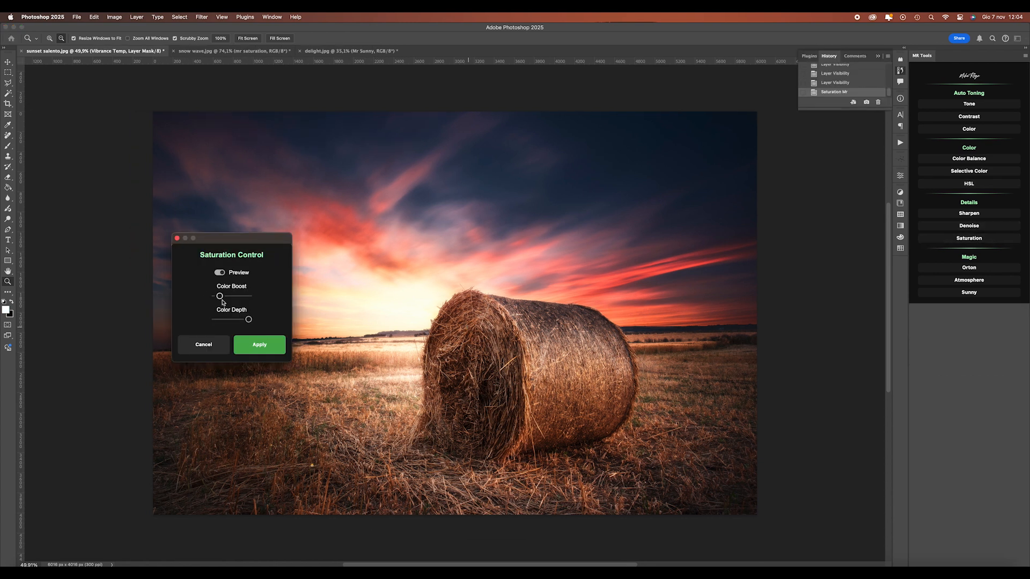
- Apply a Saturation adjustment to the sunset photo with Color Boost slightly lowered and Color Depth raised
{"action": "left_click_drag", "start_coordinate": [231, 320], "coordinate": [214, 296]}
{"action": "left_click", "coordinate": [223, 295]}
{"action": "left_click", "coordinate": [232, 319]}
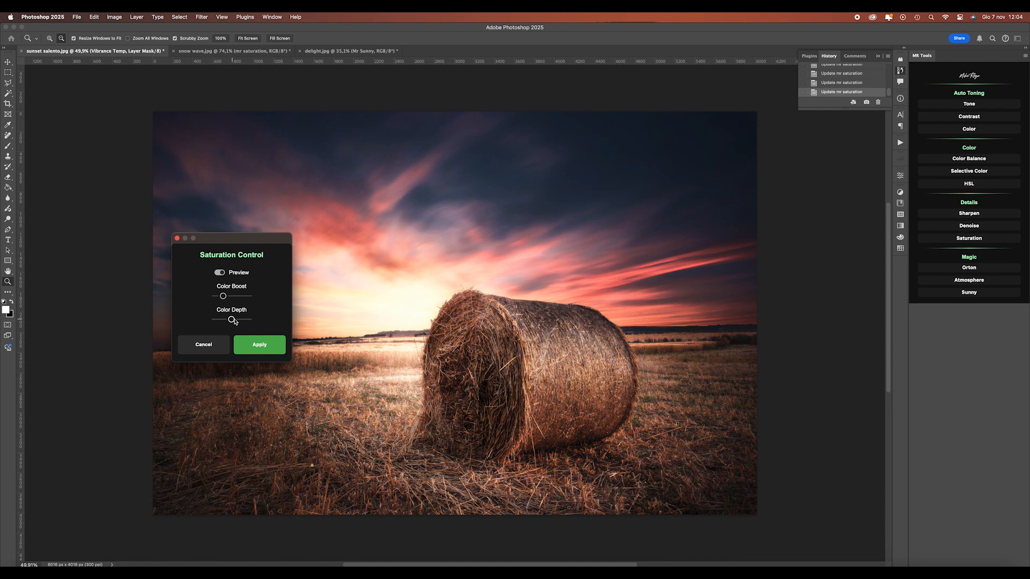
{"action": "left_click_drag", "start_coordinate": [234, 320], "coordinate": [226, 298]}
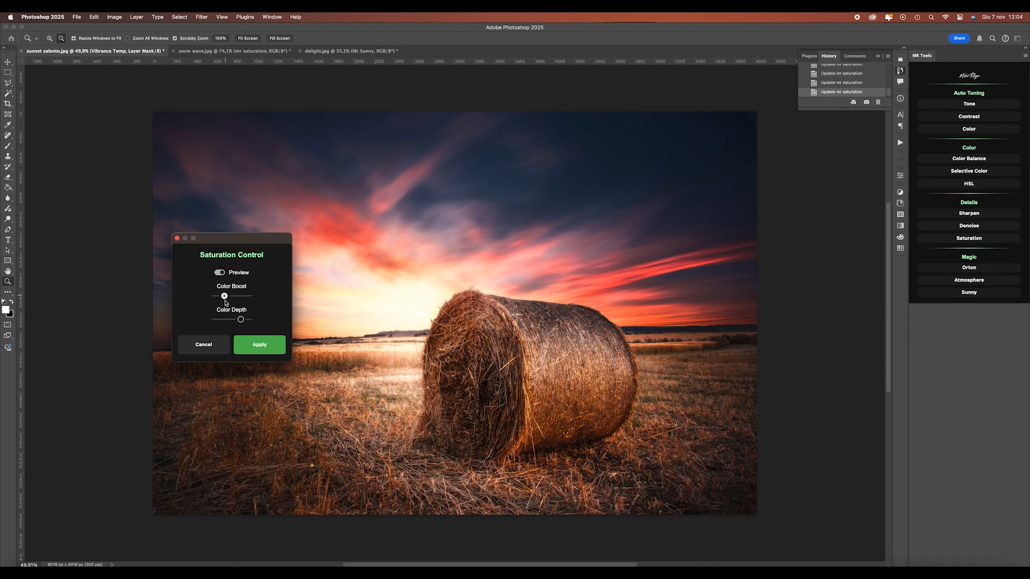
{"action": "left_click", "coordinate": [259, 346]}
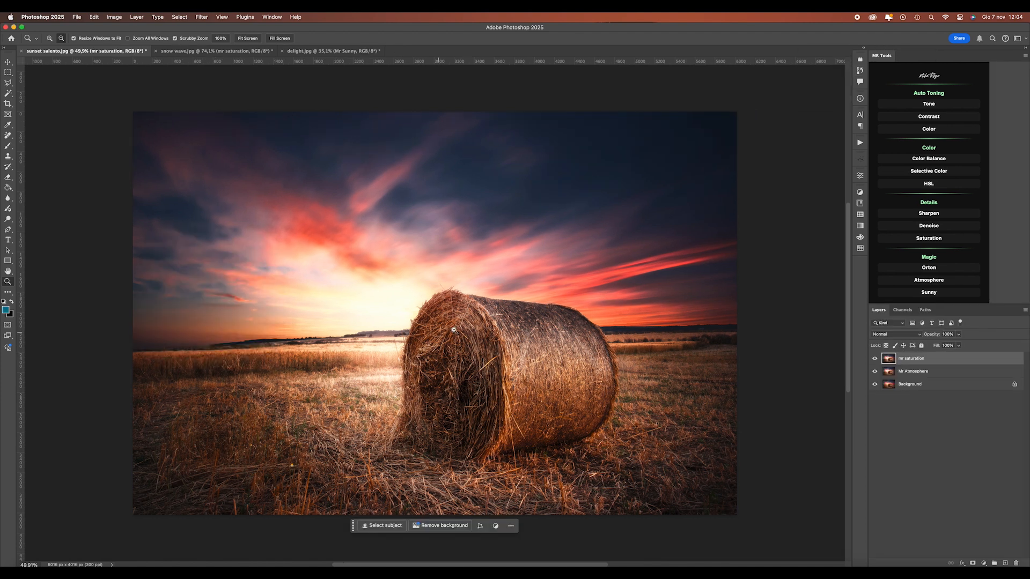
- Apply an HSL adjustment to the sunset photo with blue hue at 14% and blue luminance at -19%
{"action": "left_click", "coordinate": [950, 185]}
{"action": "left_click_drag", "start_coordinate": [245, 206], "coordinate": [230, 208]}
{"action": "left_click_drag", "start_coordinate": [79, 206], "coordinate": [83, 208]}
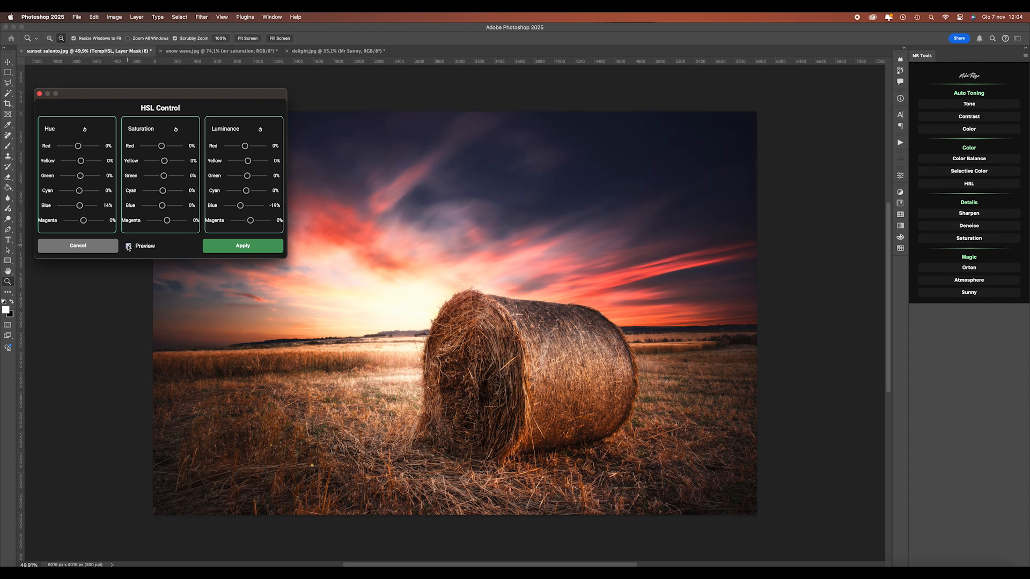
{"action": "left_click", "coordinate": [253, 248]}
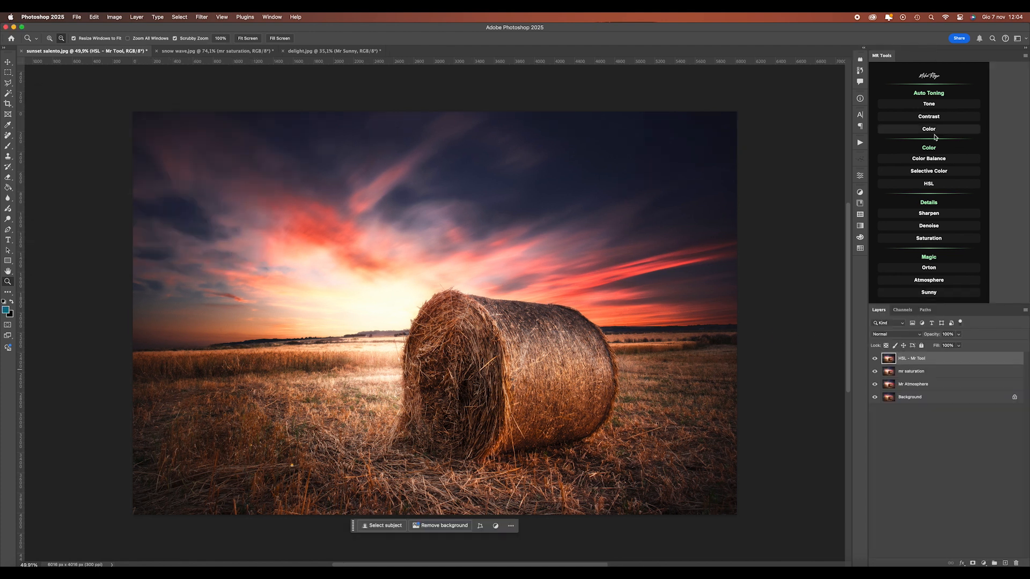
- Apply a Sharpen adjustment with moderate intensity, judged close up on the hay bale, and return to the full image view
{"action": "left_click", "coordinate": [416, 301]}
{"action": "left_click_drag", "start_coordinate": [416, 300], "coordinate": [633, 306]}
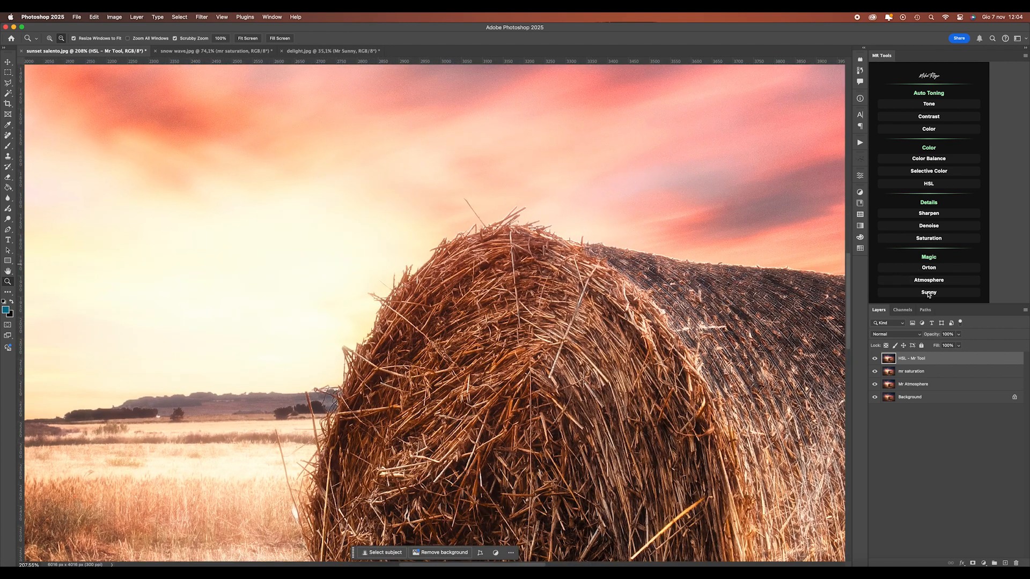
{"action": "left_click", "coordinate": [929, 215]}
{"action": "left_click_drag", "start_coordinate": [427, 252], "coordinate": [346, 252]}
{"action": "left_click_drag", "start_coordinate": [319, 294], "coordinate": [331, 293]}
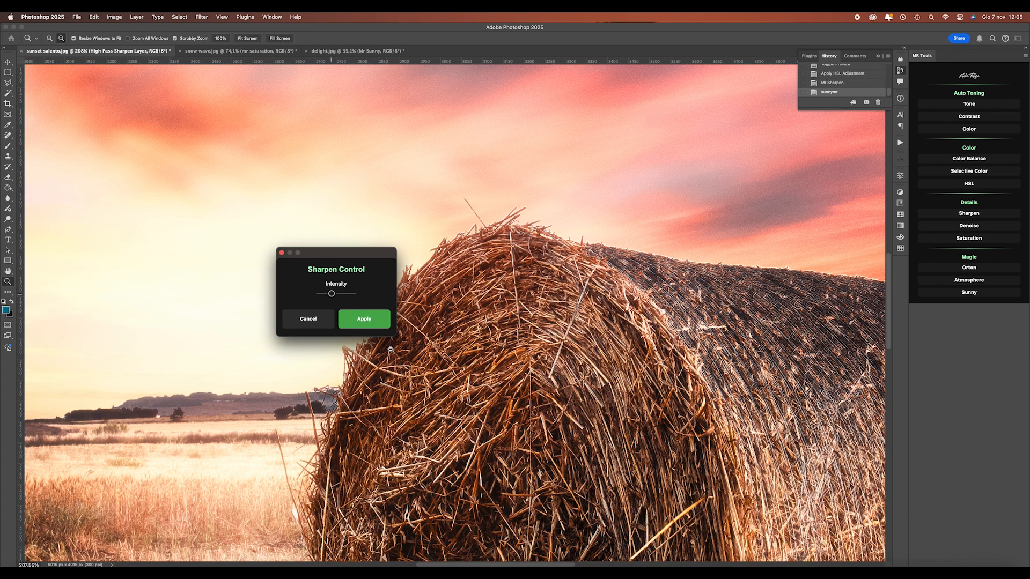
{"action": "left_click", "coordinate": [380, 319]}
{"action": "right_click", "coordinate": [411, 342]}
{"action": "left_click", "coordinate": [426, 345]}
{"action": "left_click", "coordinate": [451, 325]}
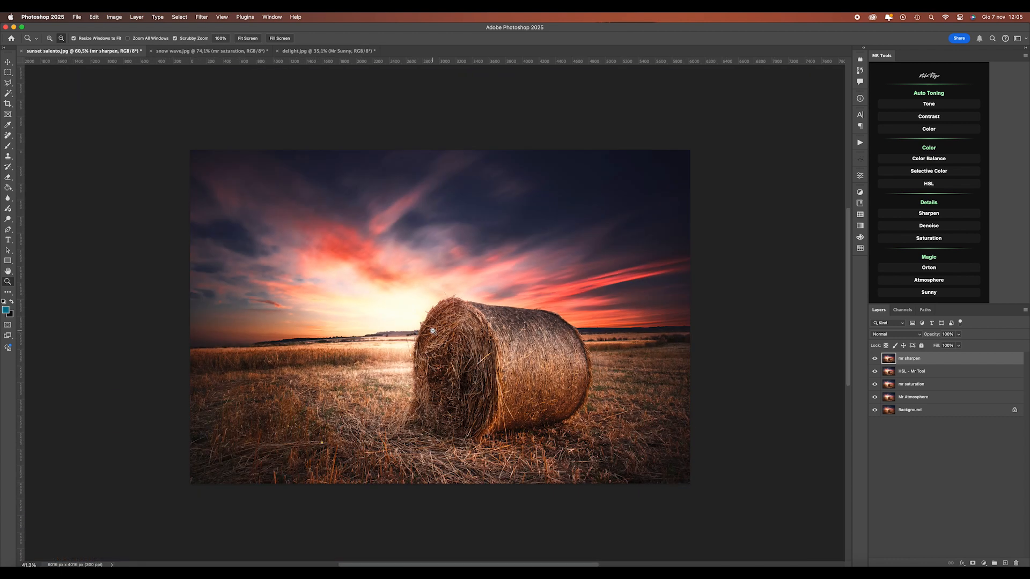
- Compare the edited hay bale sunset with its original by toggling between the Background layer alone and all layers
{"action": "left_click", "coordinate": [875, 411], "text": "alt"}
{"action": "left_click", "coordinate": [875, 411], "text": "alt"}
{"action": "left_click", "coordinate": [875, 412], "text": "alt"}
{"action": "left_click", "coordinate": [874, 412], "text": "alt"}
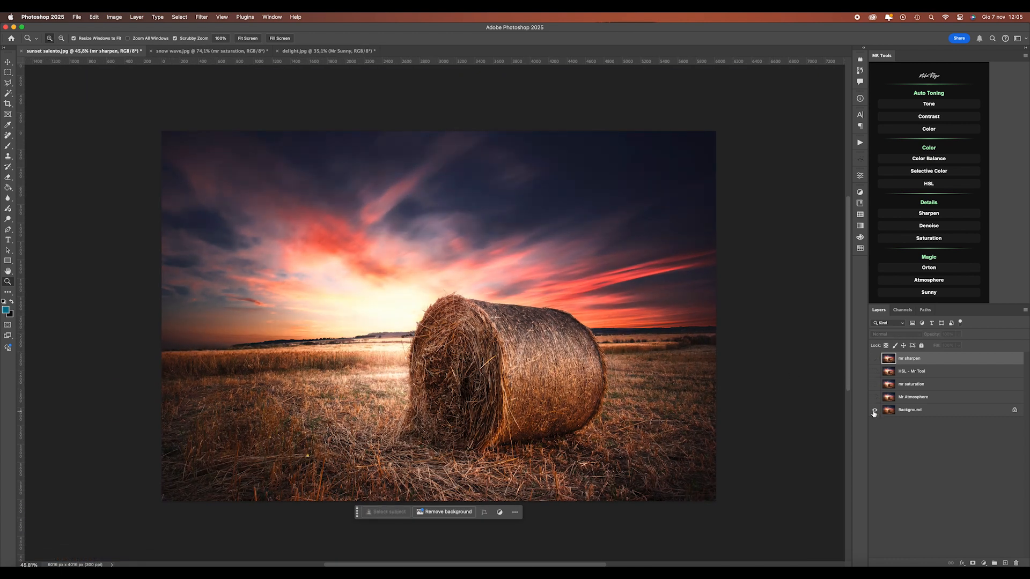